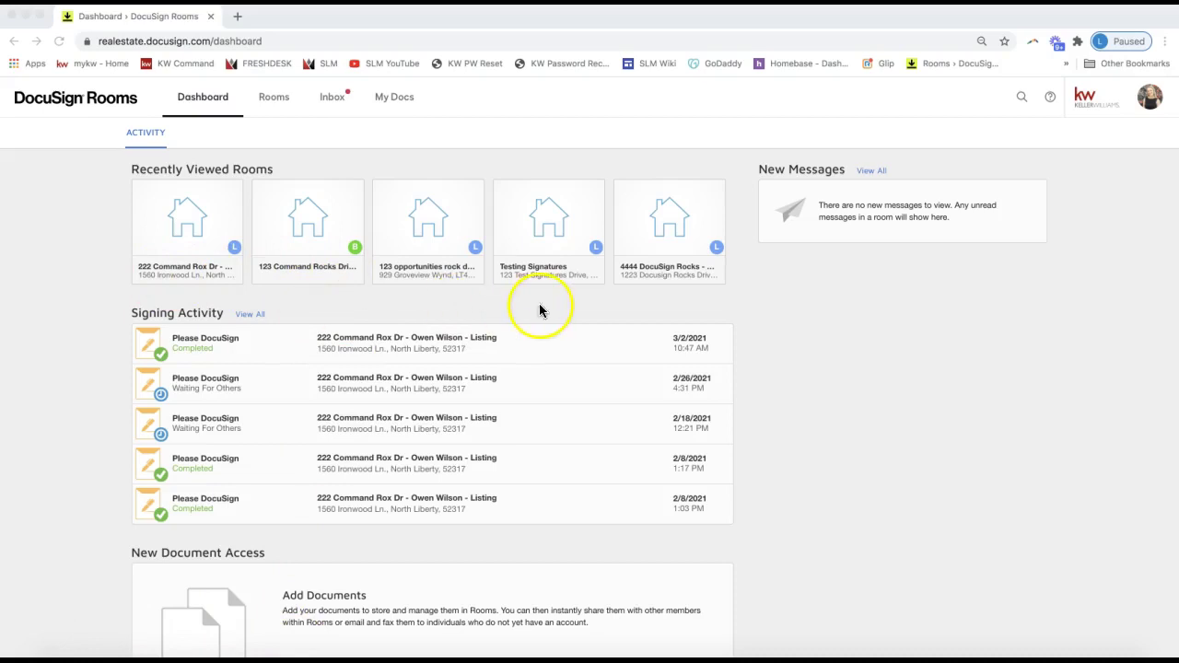
- Open the list of form templates in My Docs
left_click(793, 376)
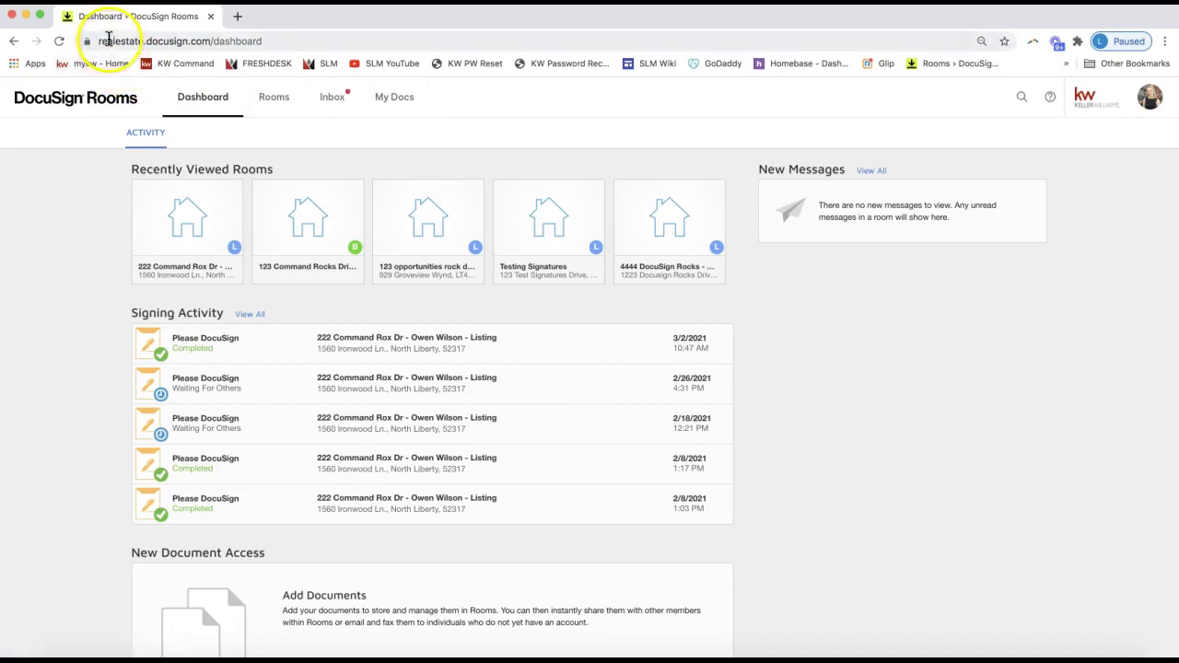
left_click(138, 40)
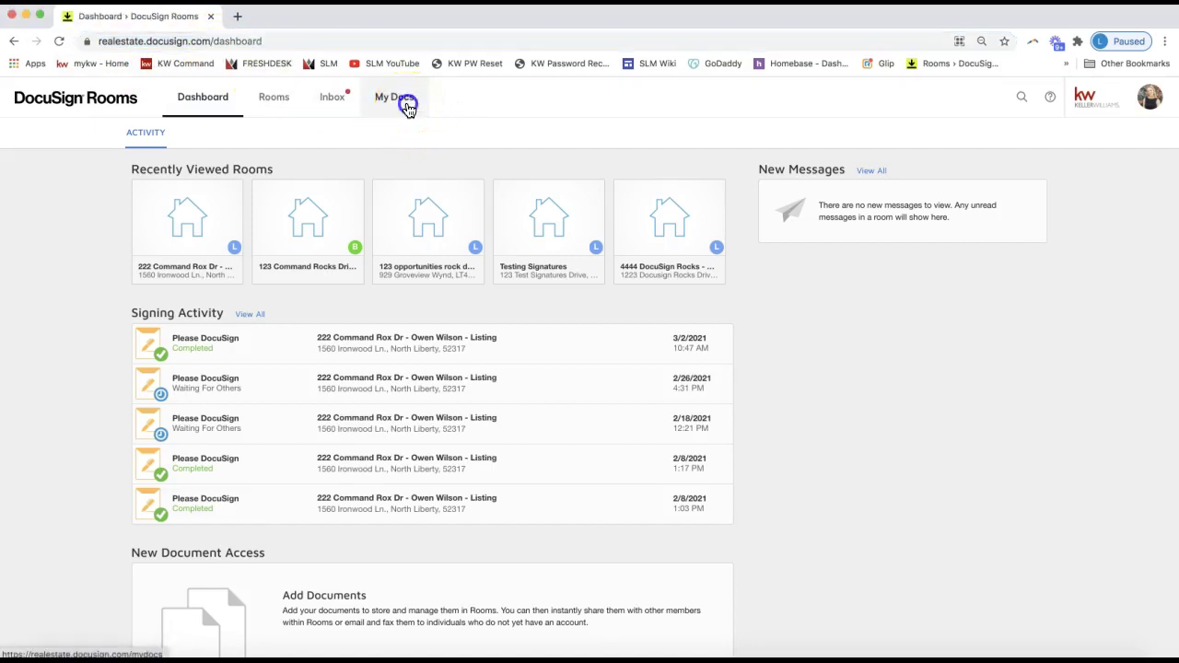
left_click(394, 105)
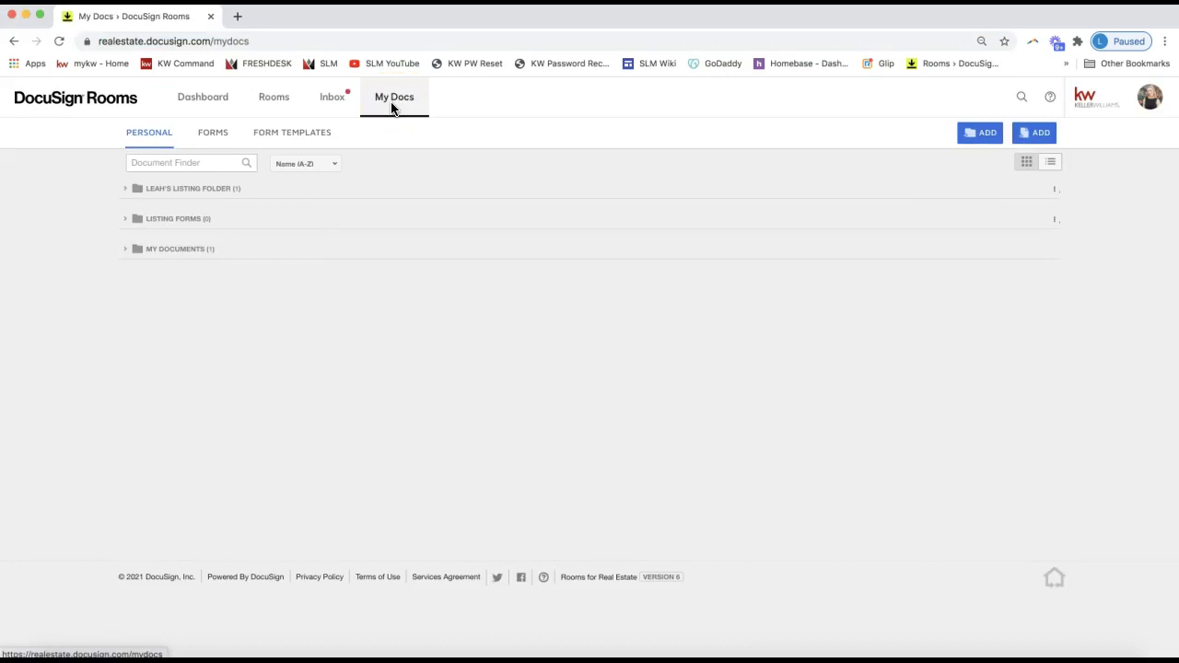
left_click(401, 106)
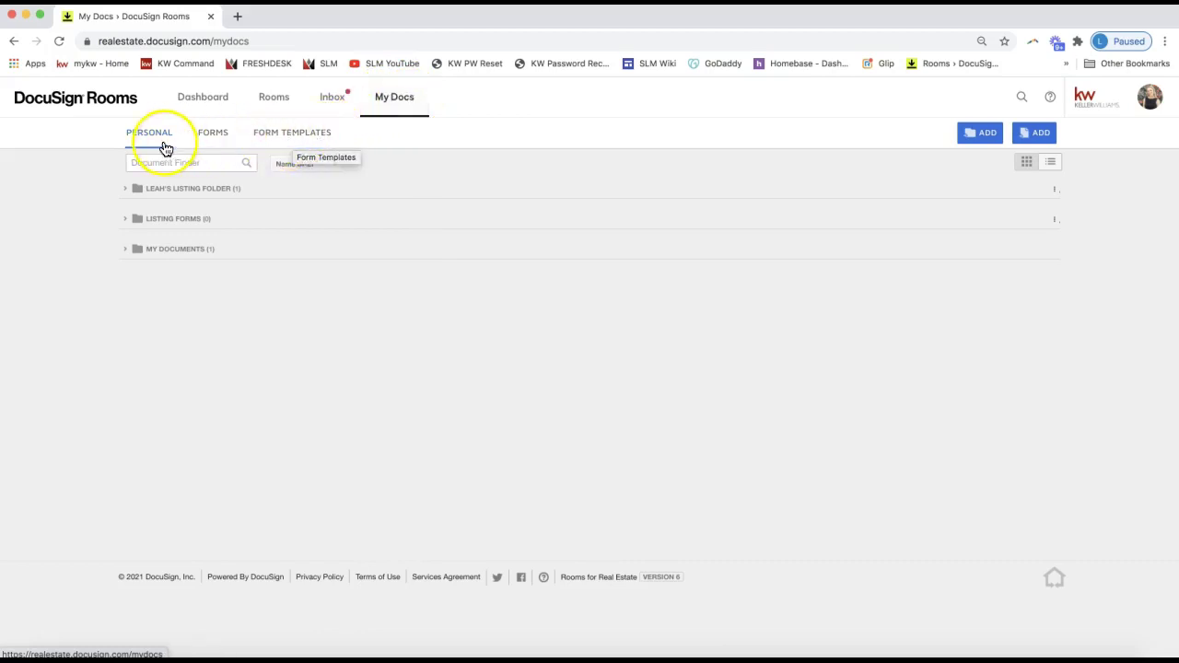
left_click(275, 140)
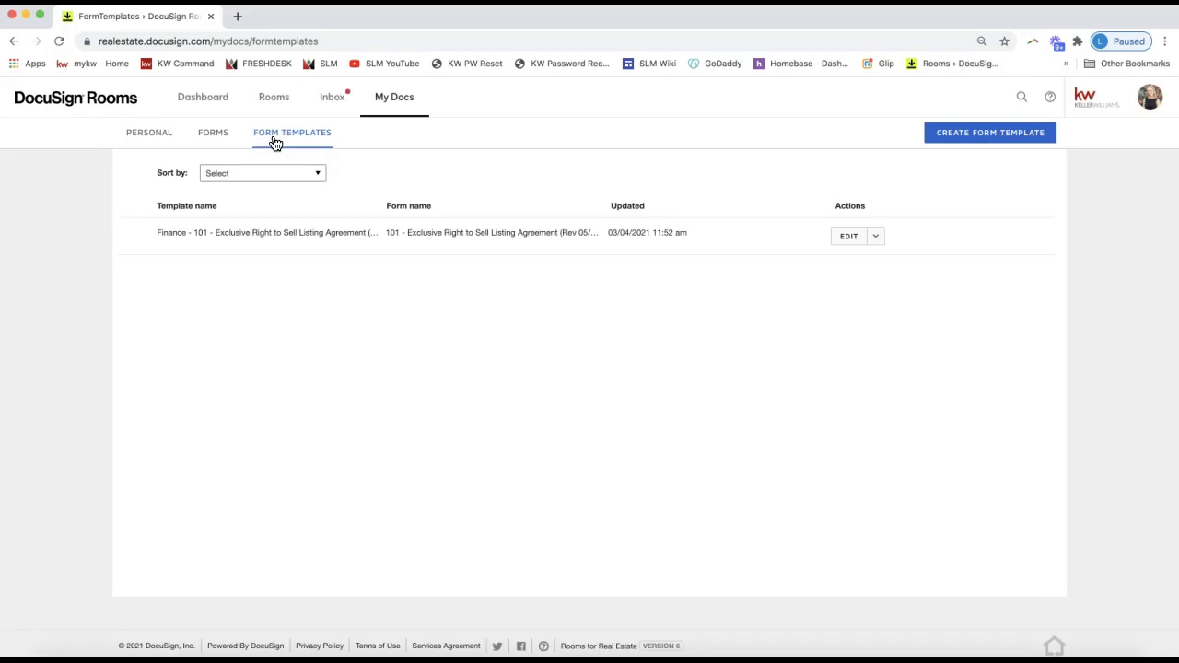
left_click(540, 359)
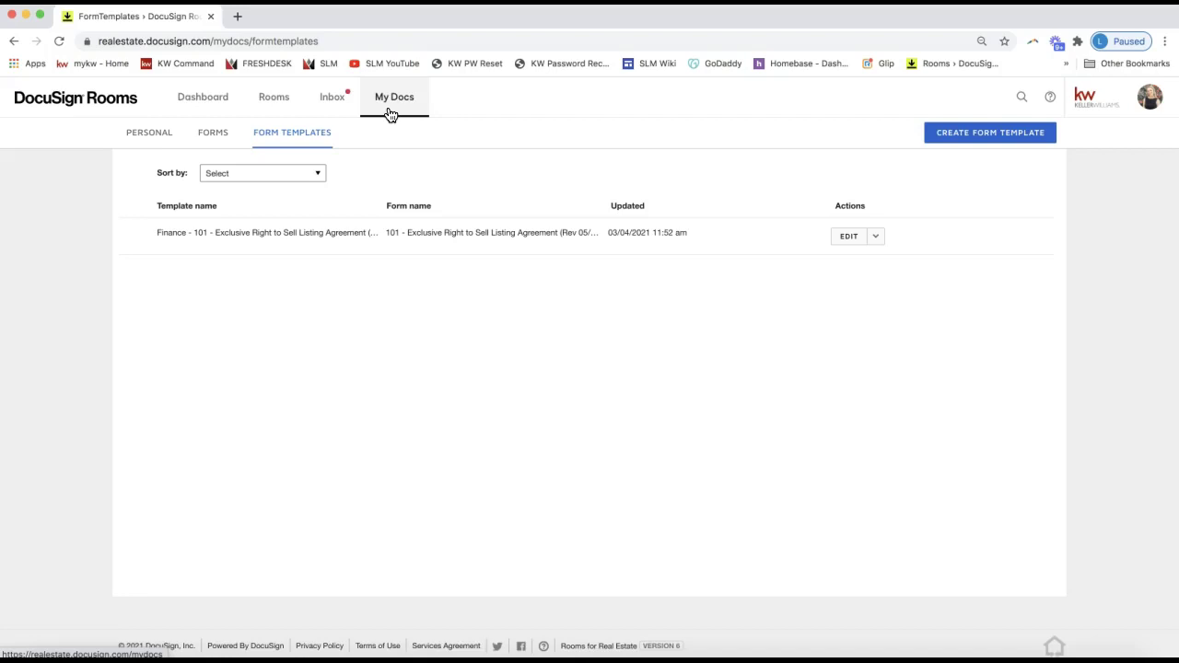
left_click(309, 138)
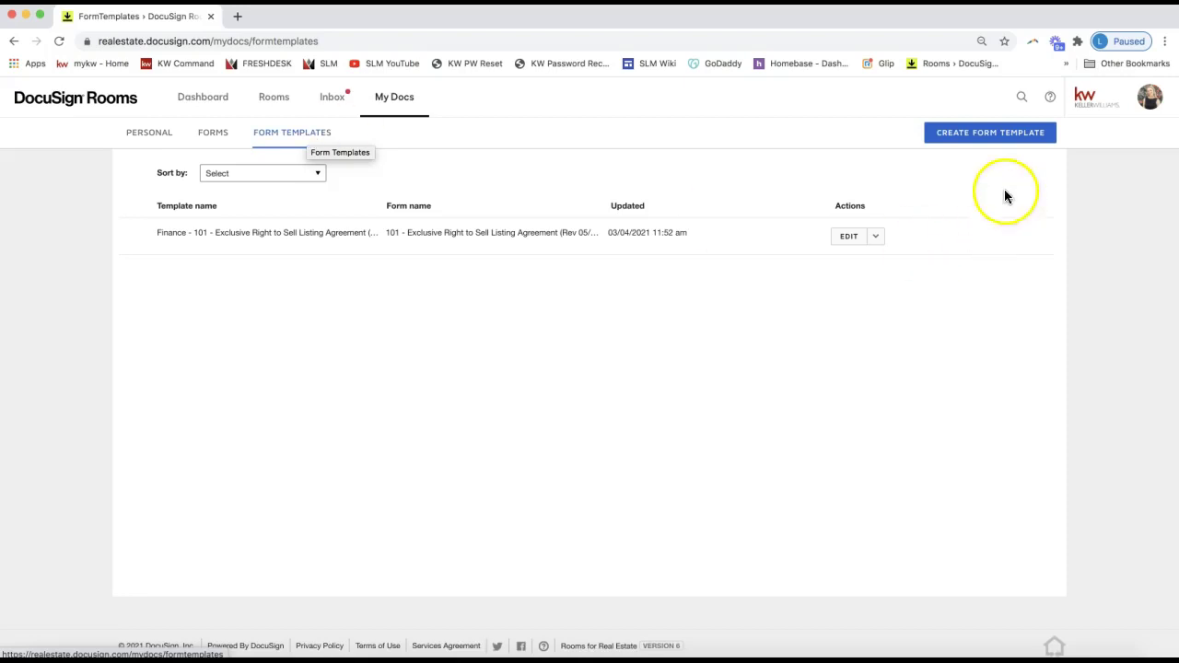
- Start a new form template and look through the libraries offered under DocuSign Form Library
left_click(992, 139)
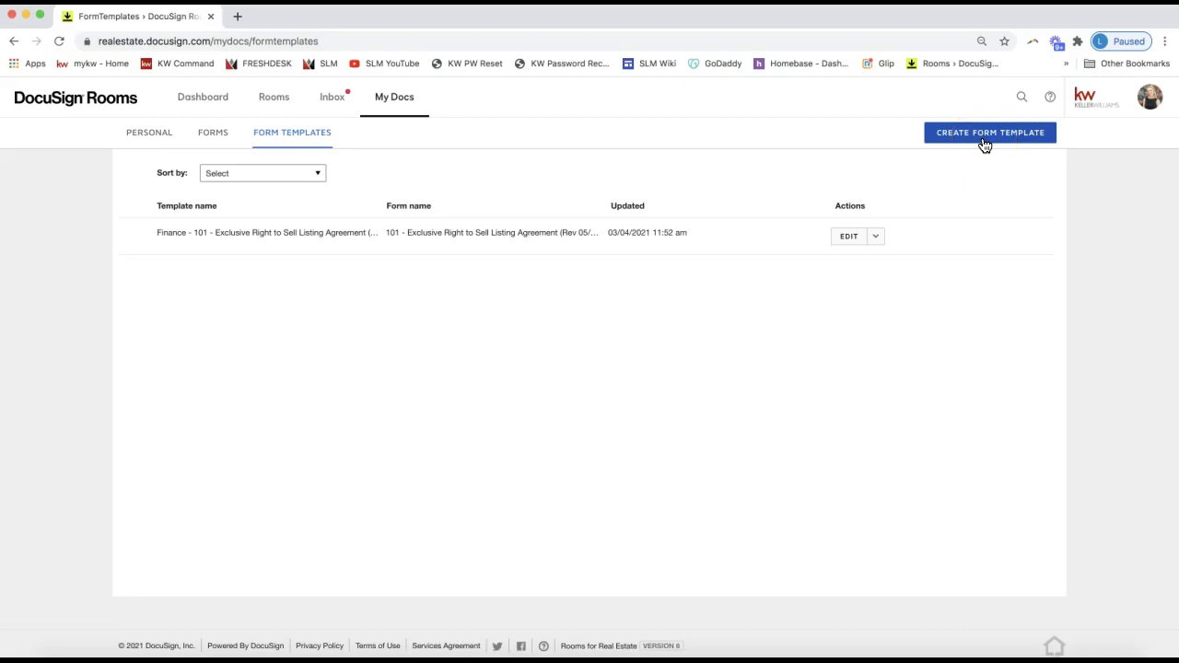
left_click(985, 144)
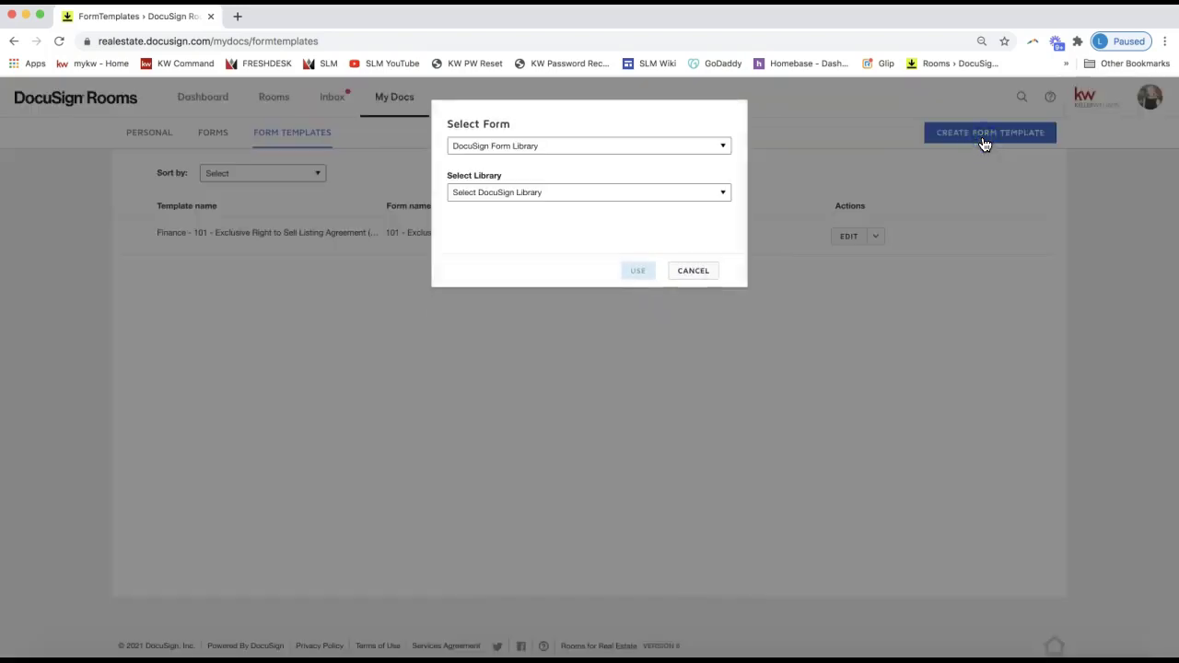
left_click(1022, 147)
left_click(552, 148)
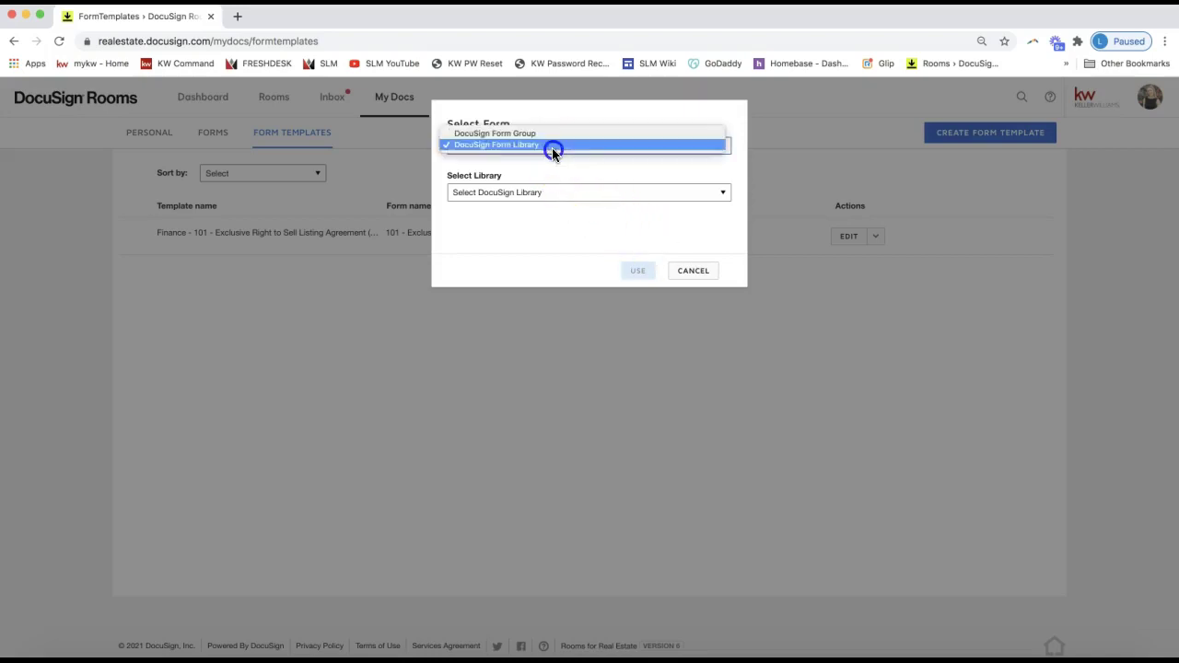
left_click(496, 148)
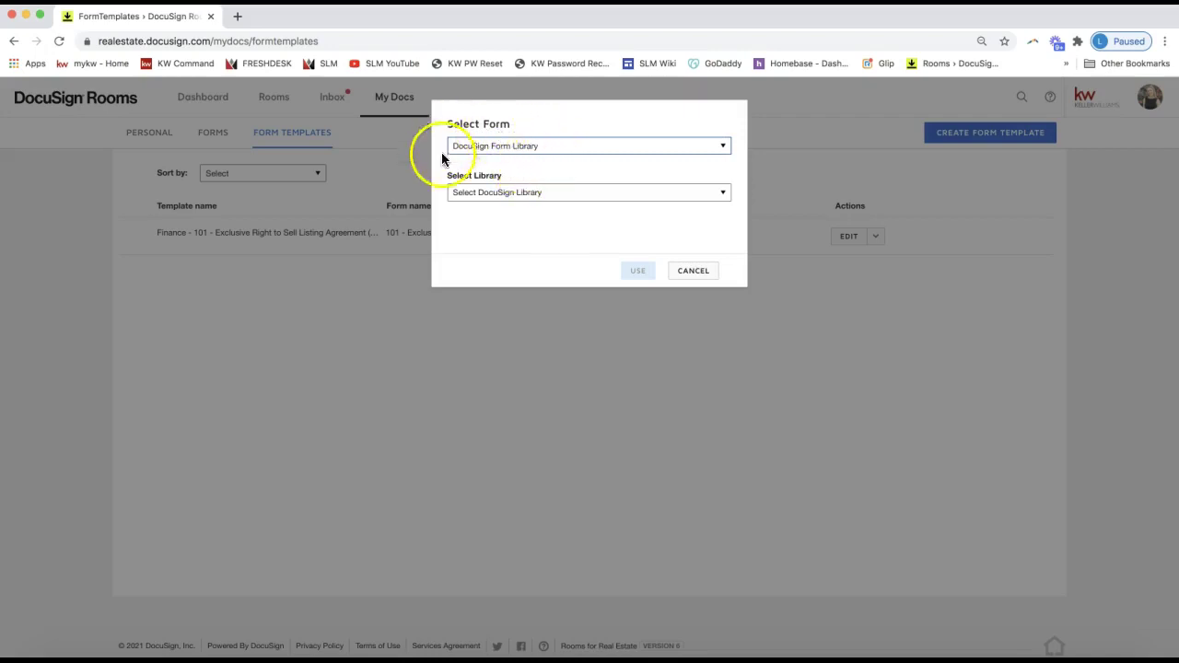
left_click(543, 192)
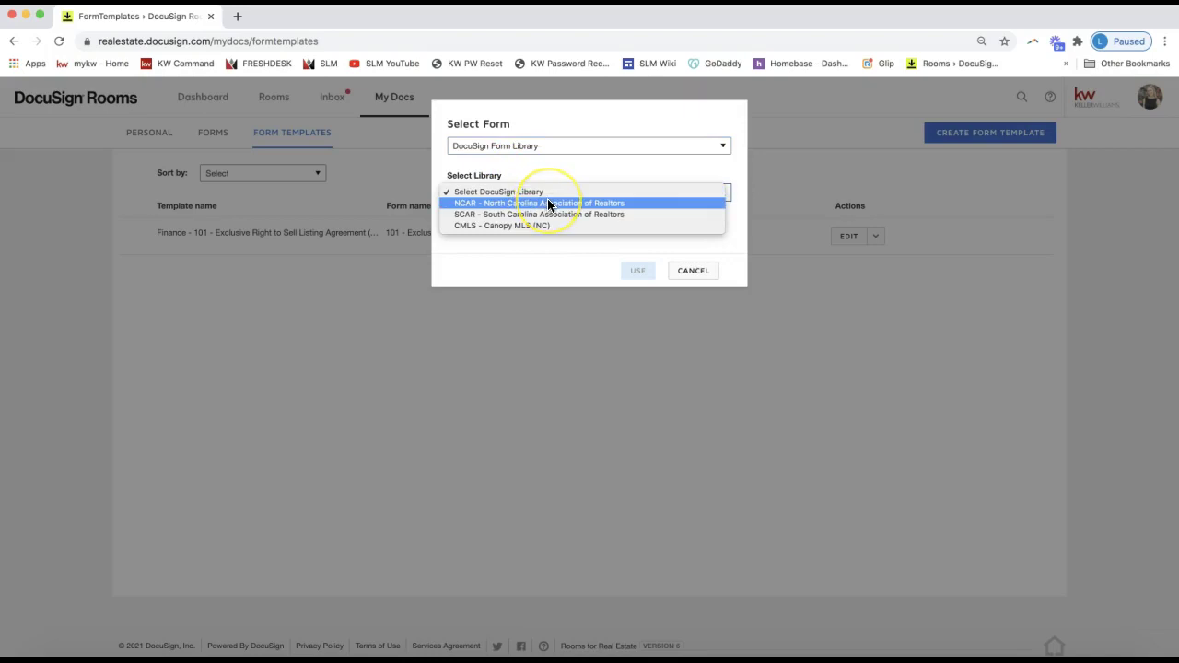
left_click(539, 152)
- Base the template on form 101 - Exclusive Right to Sell Listing Agreement from the NC Listing File group under DocuSign Form Group
left_click(533, 149)
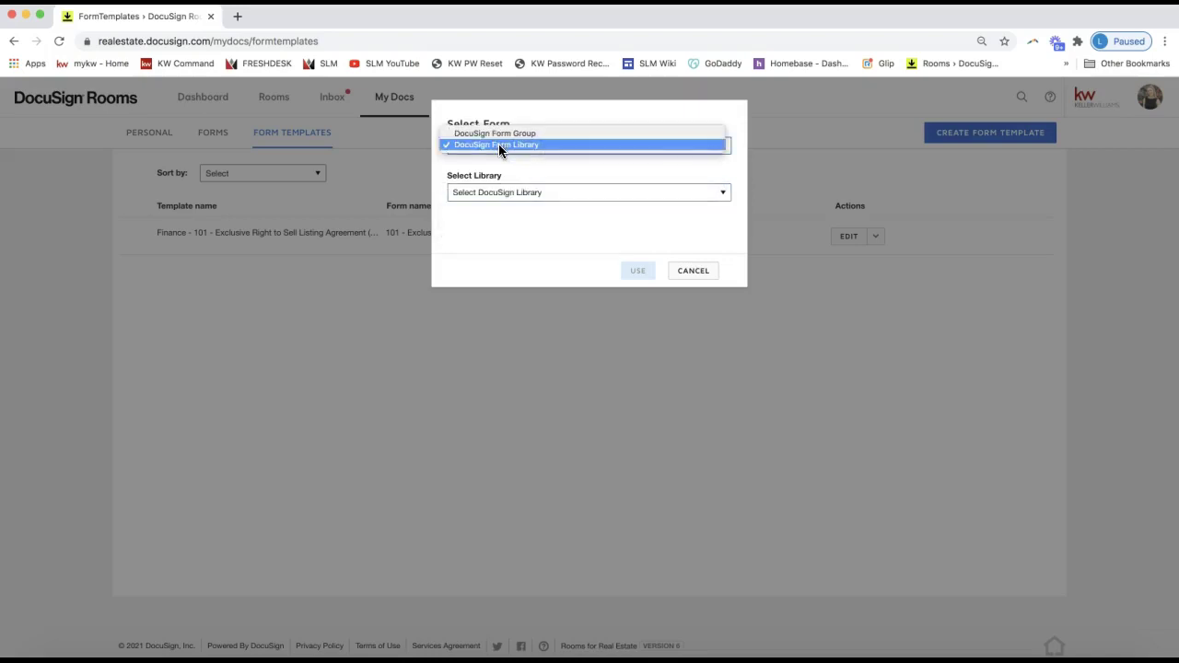
left_click(503, 134)
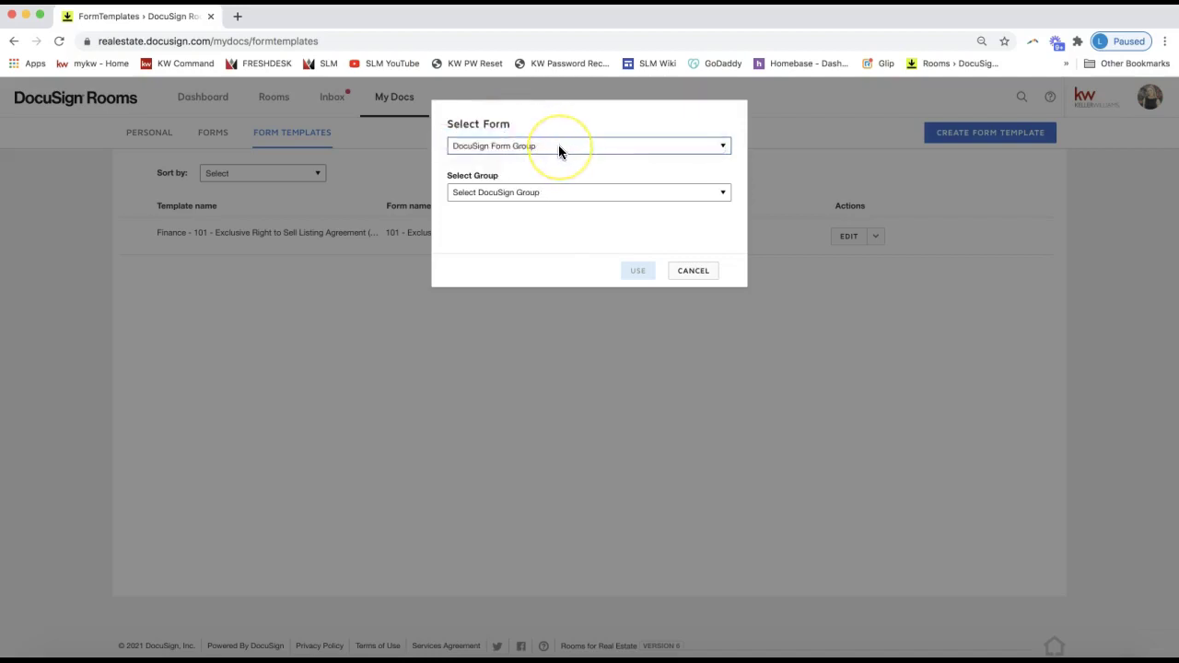
left_click(517, 194)
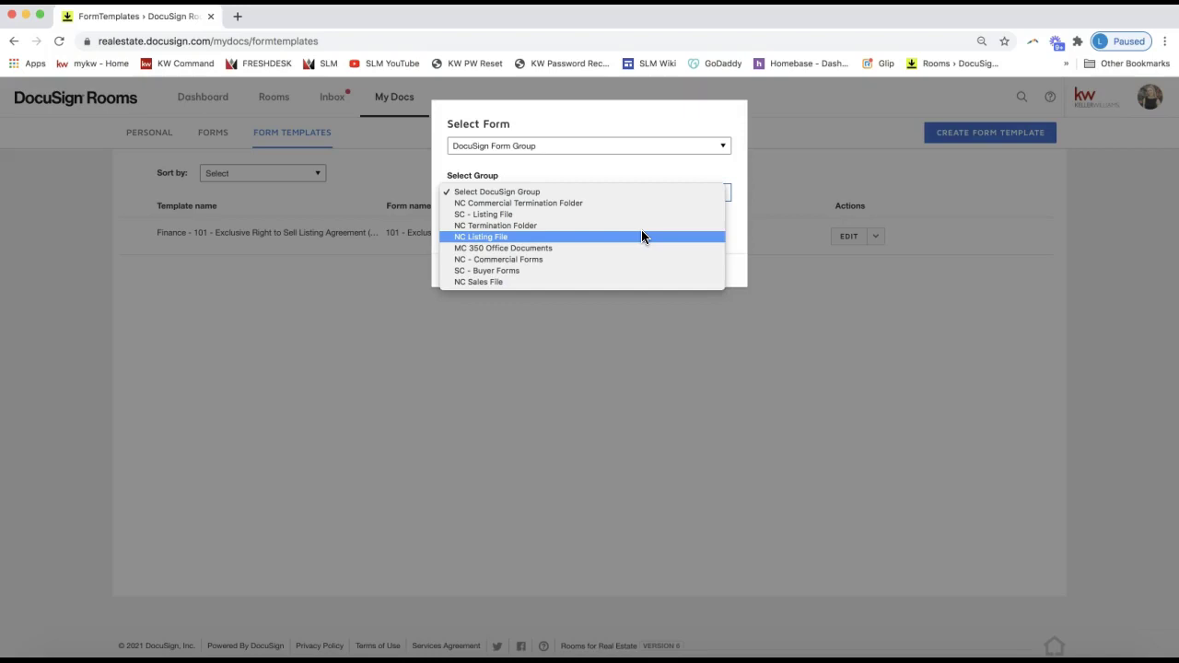
left_click_drag(545, 204, 485, 238)
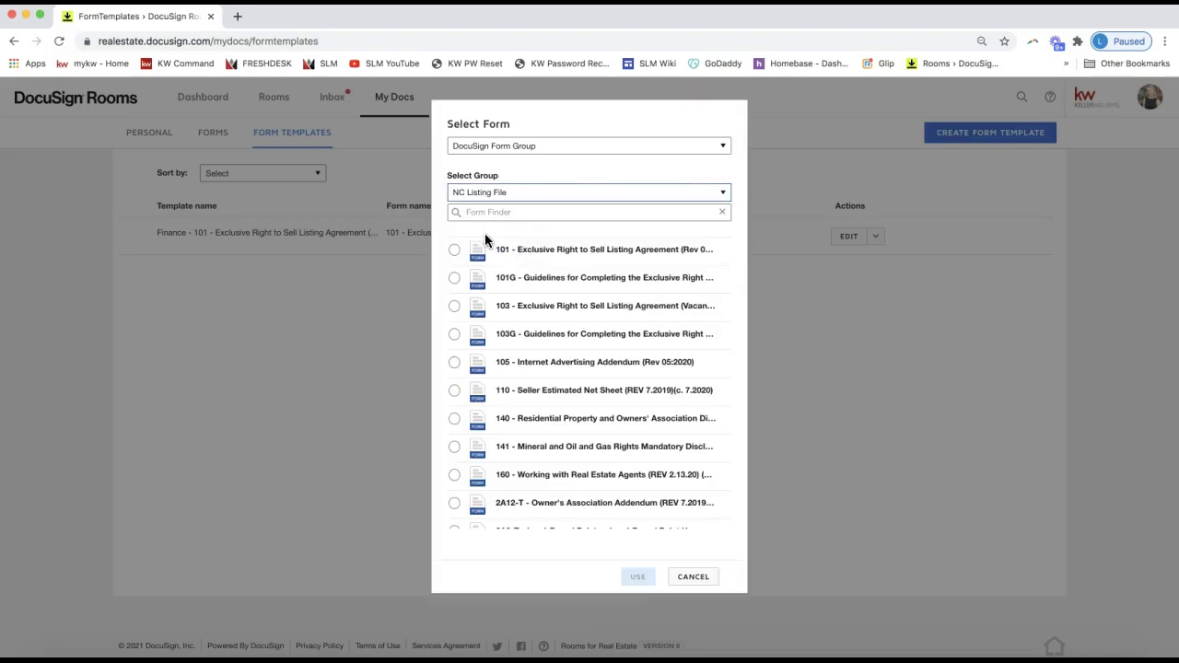
left_click(453, 252)
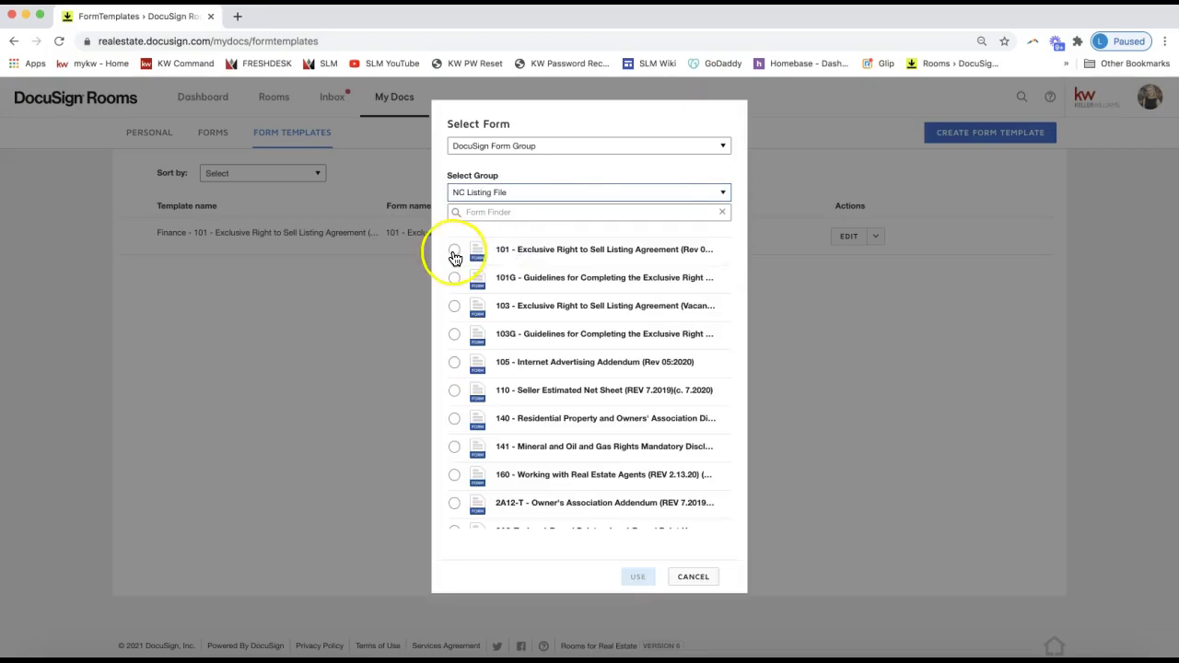
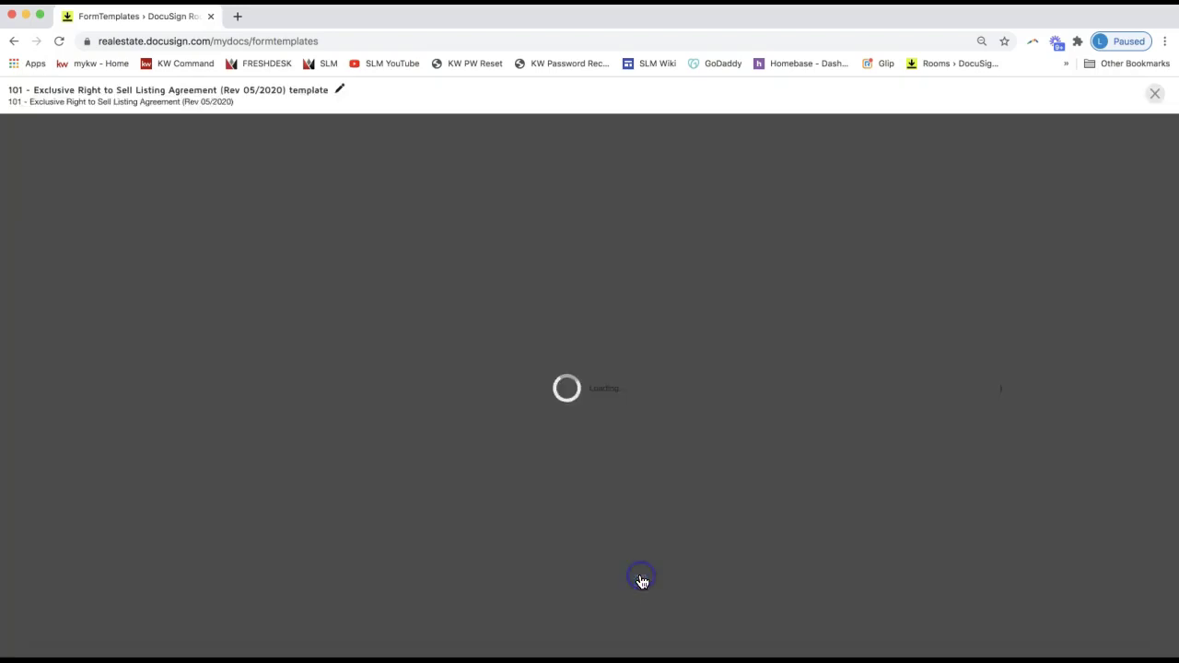
left_click(790, 295)
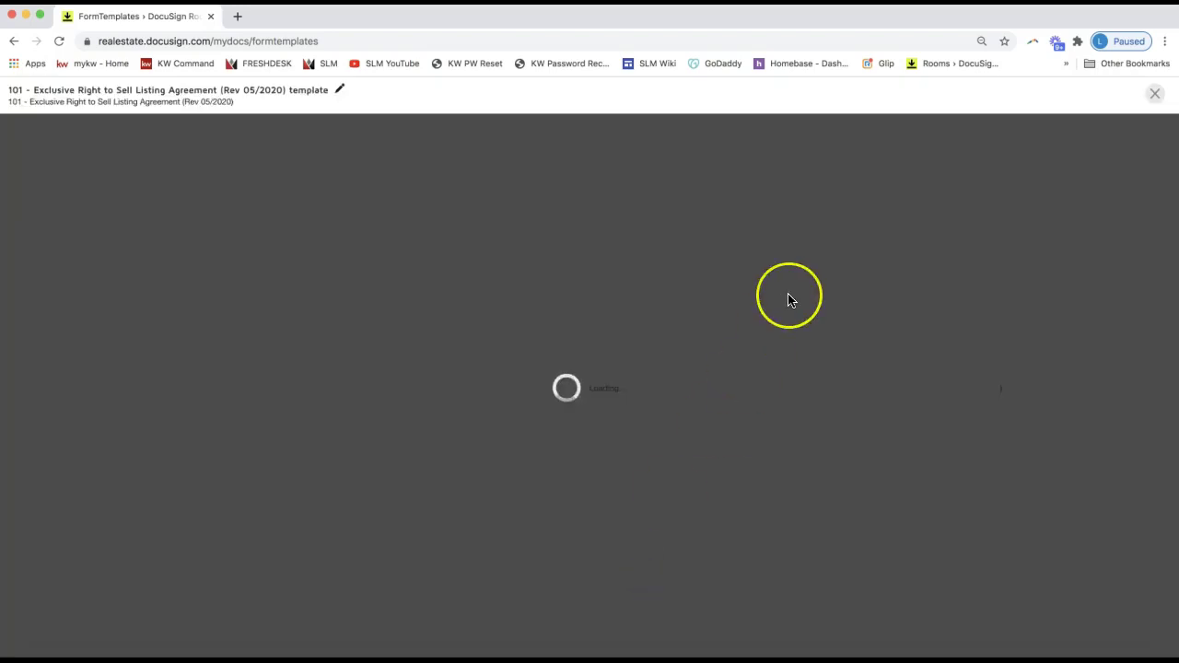
mouse_move(787, 298)
left_mouse_down()
mouse_move(753, 279)
mouse_move(503, 338)
mouse_move(592, 425)
left_mouse_up()
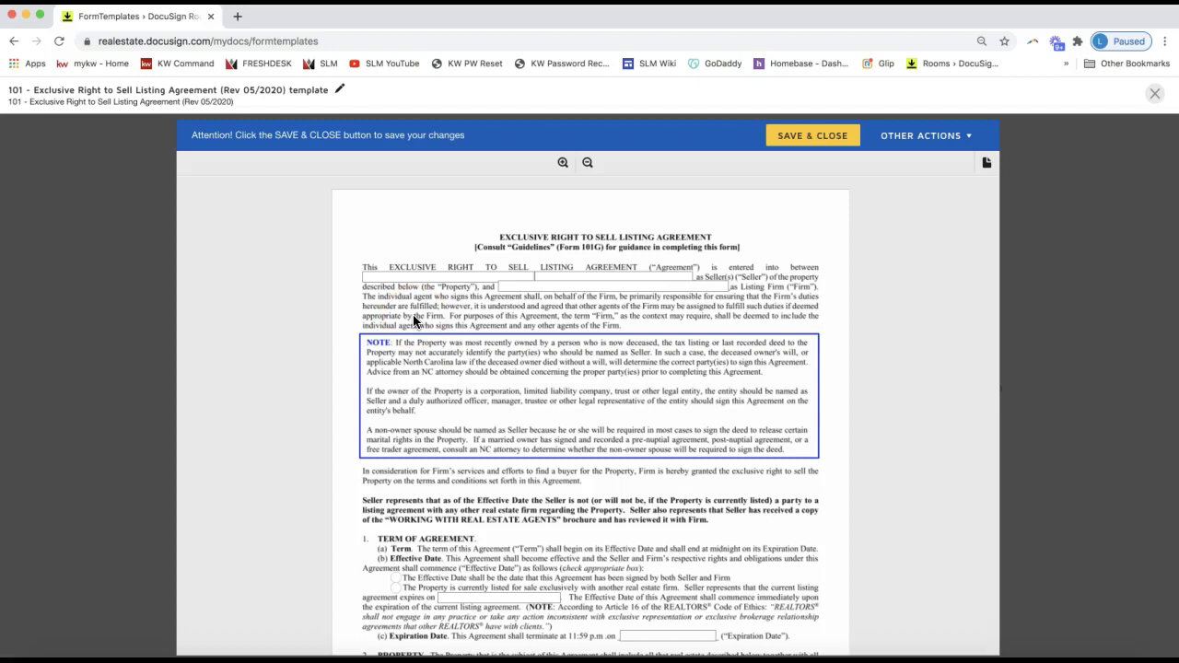
- Rename the template as "Cash - Exclusive Right to Sell Listing Agreement (Rev 05/2020) template"
left_click(340, 92)
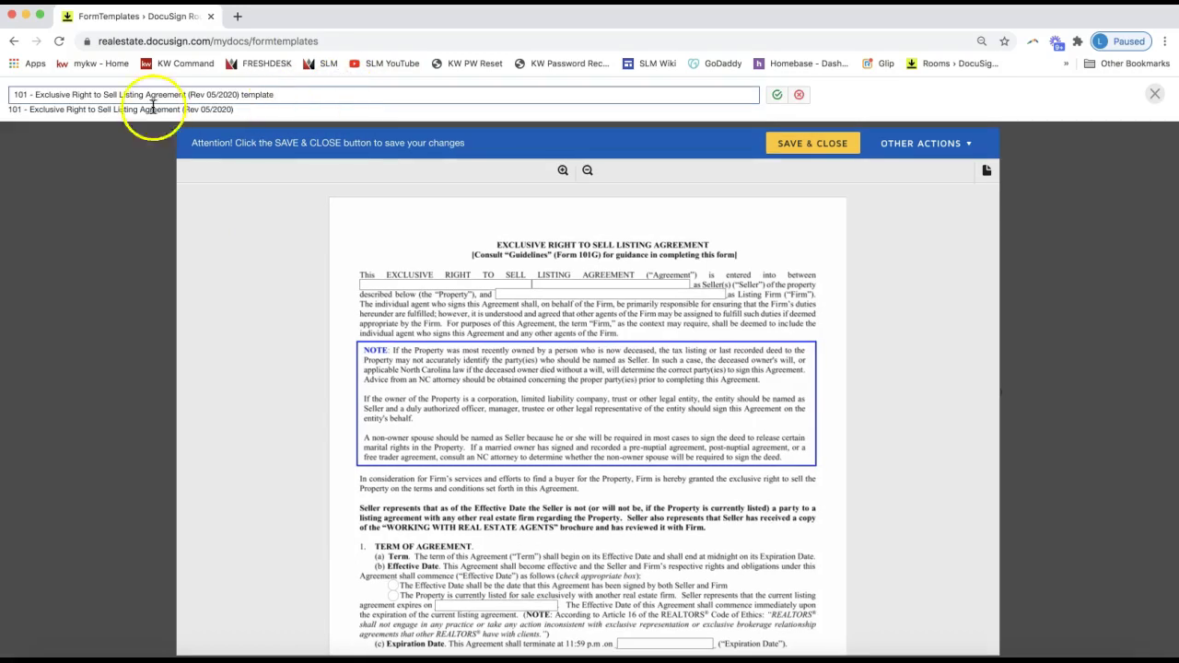
left_click(59, 94, "shift")
type("Cash -")
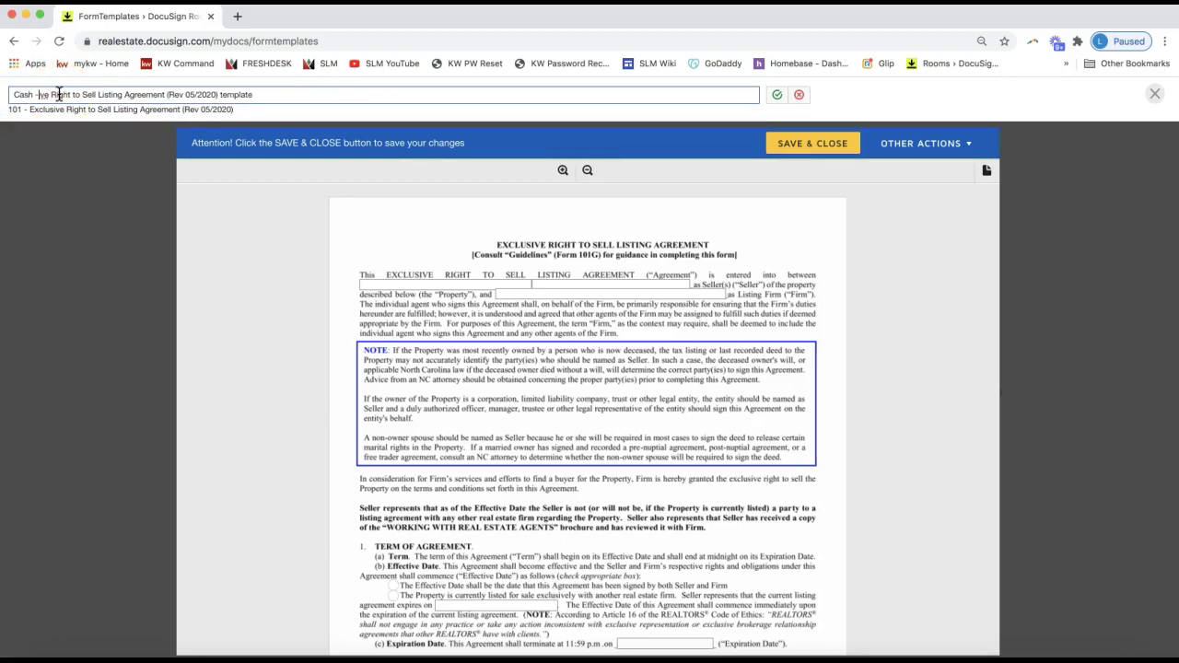
left_click(44, 95)
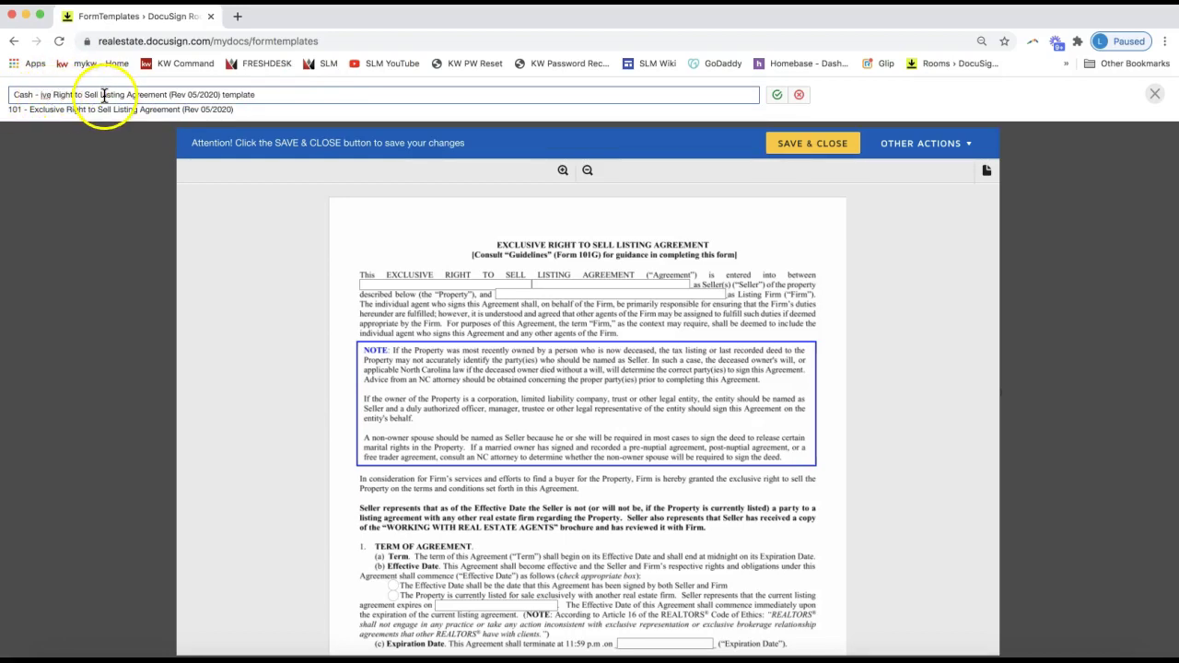
type("Ex")
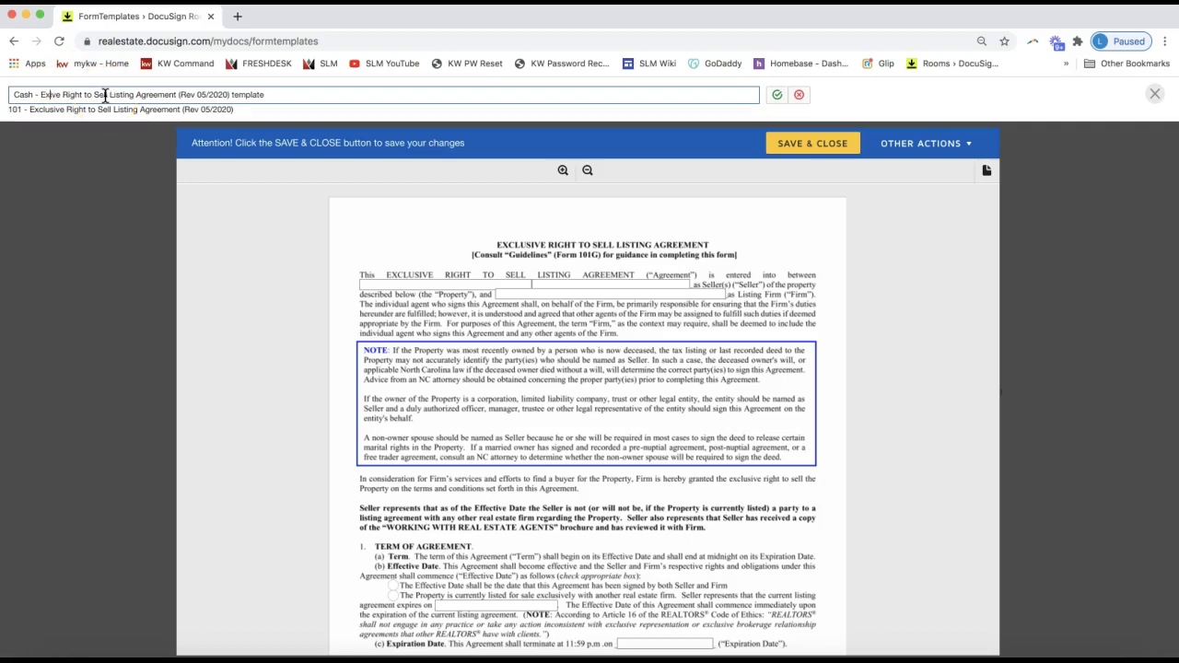
type("clusive")
left_click(93, 96)
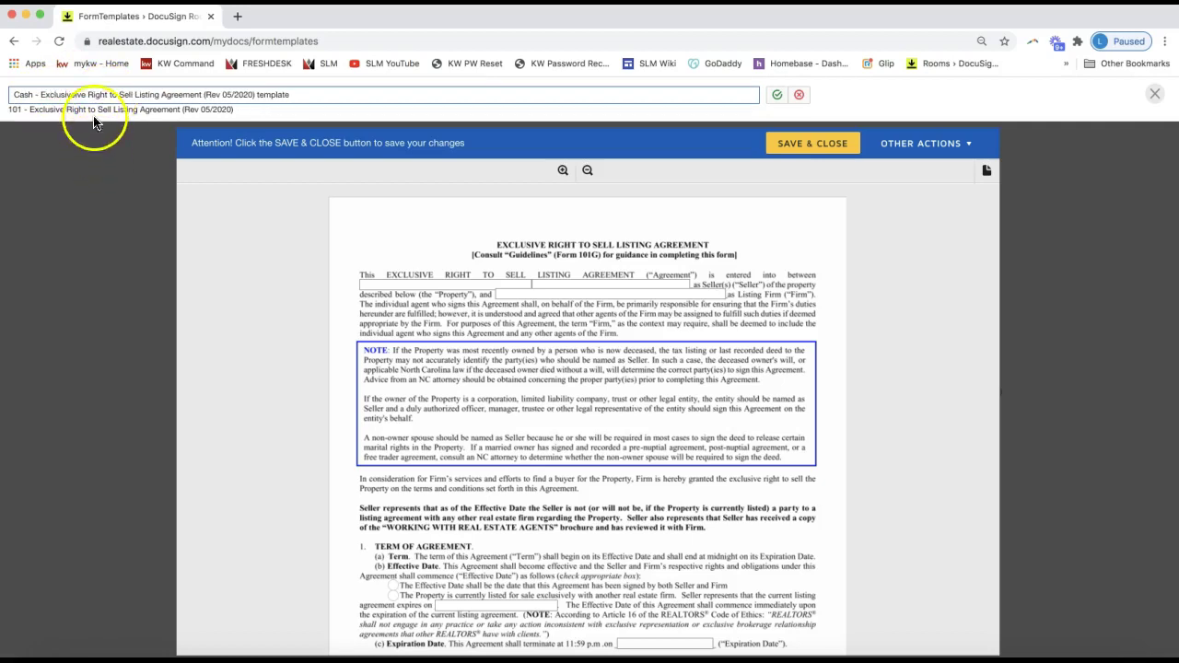
key("BackSpace")
key("BackSpace")
key("BackSpace")
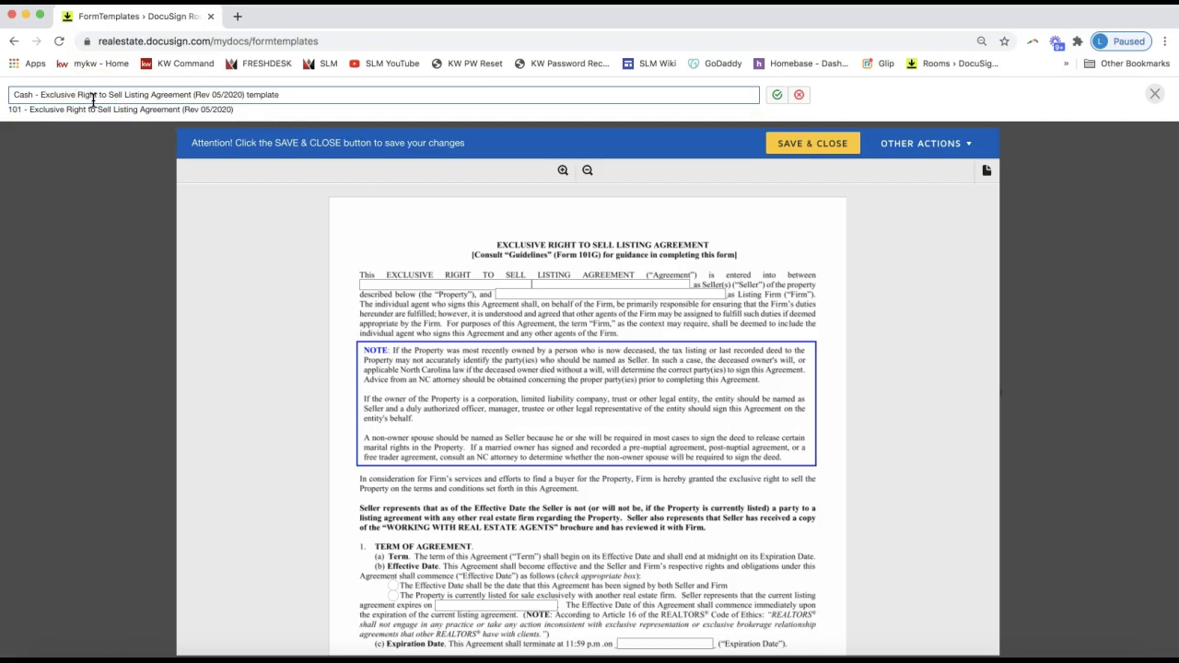
left_click_drag(14, 95, 501, 513)
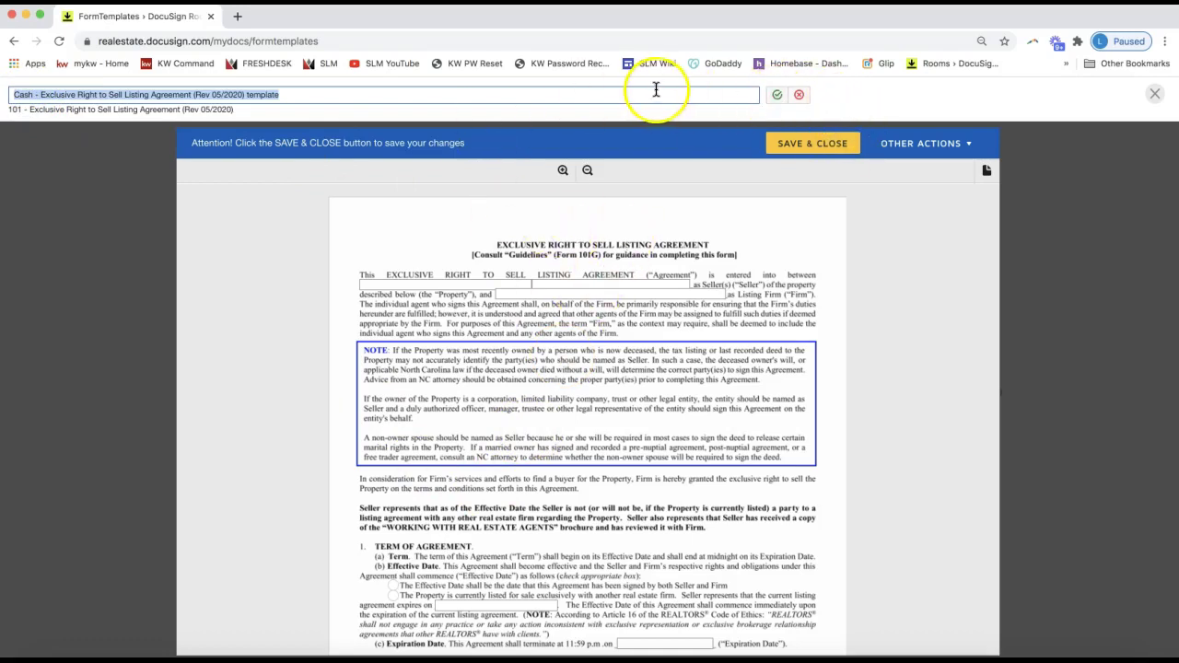
left_click(778, 101)
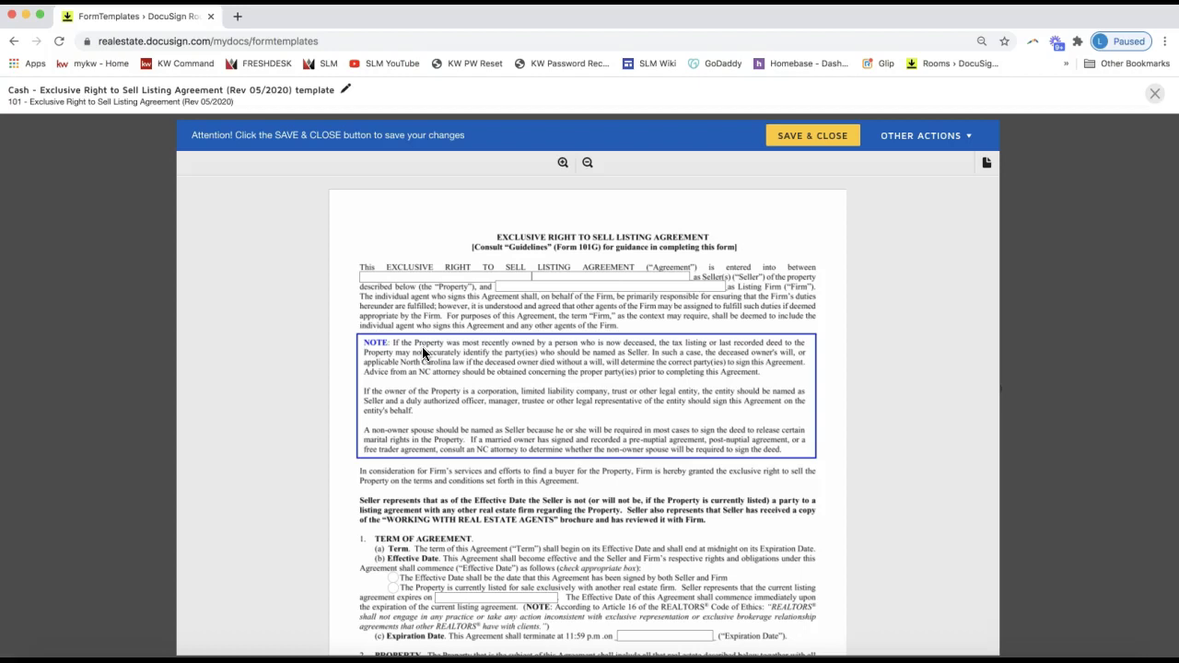
- Fill in the Listing Firm in the agreement's opening paragraph as "Keller Williams Realty Ballantyne"
scroll(423, 350, "down", 3)
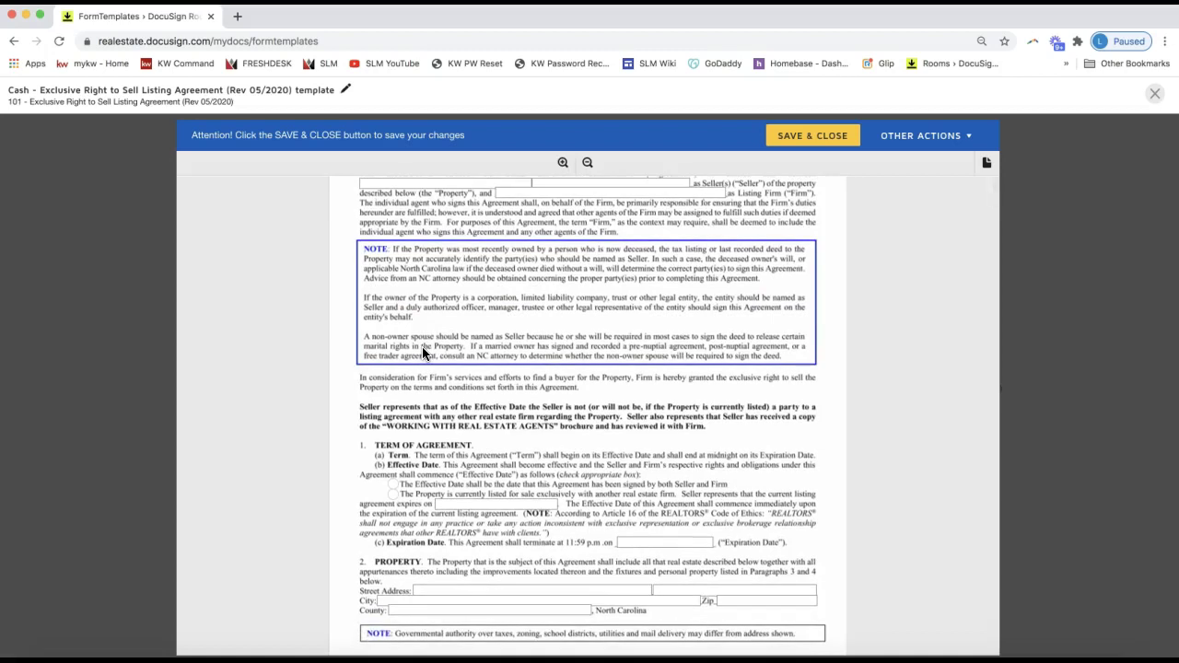
scroll(422, 346, "up", 1)
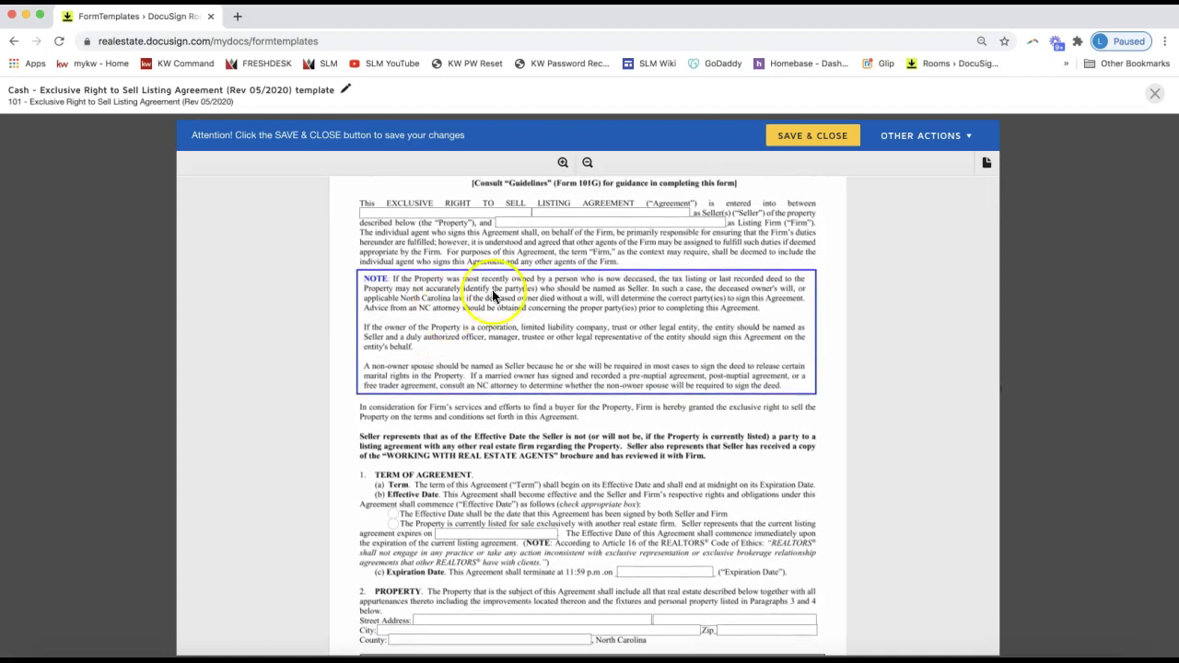
left_click(516, 222)
type("Keller Will")
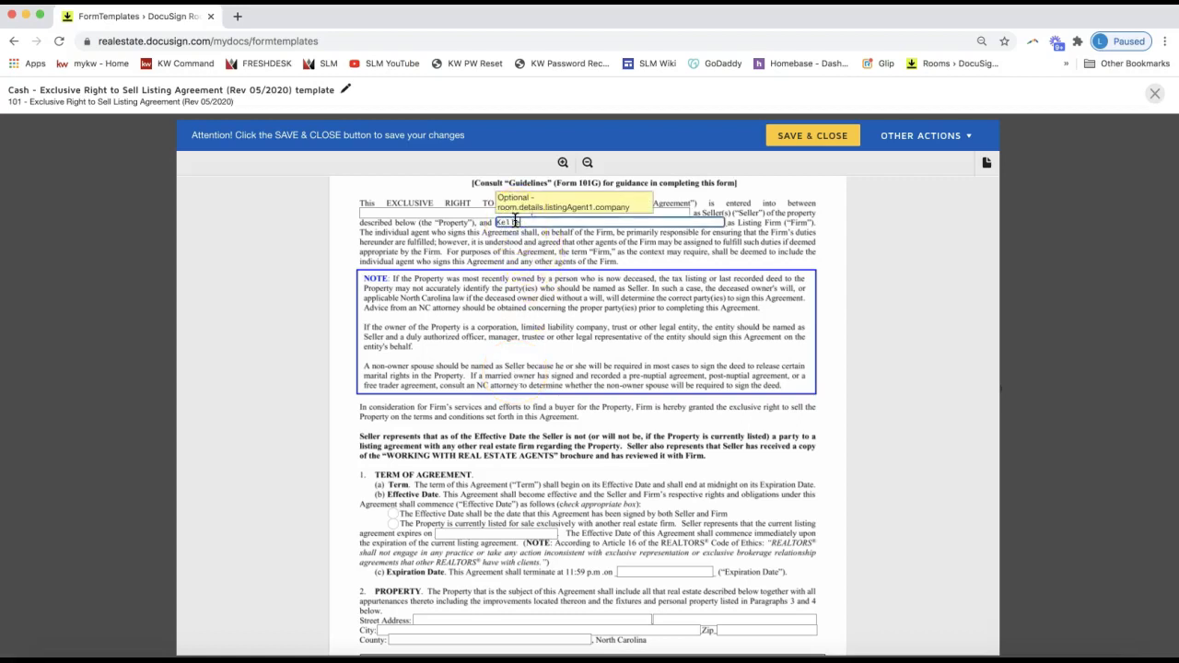
type("iams Realty Broallantyne")
left_click(539, 470)
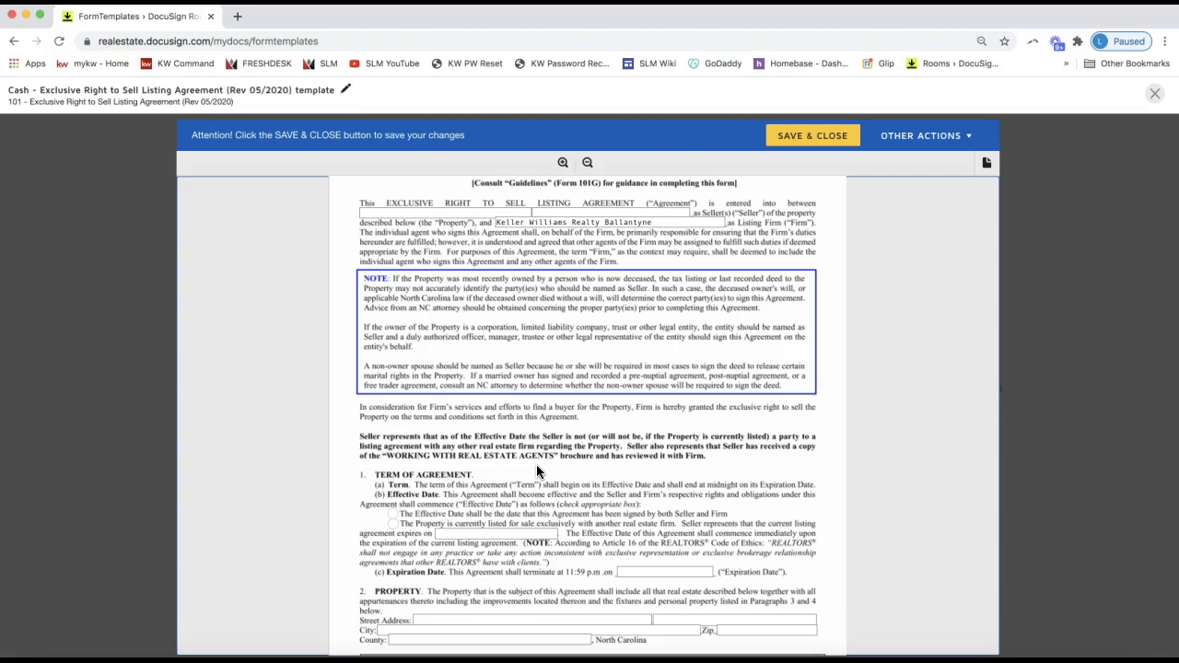
- Under Term of Agreement, set the Effective Date to the date the Agreement has been signed by both Seller and Firm
scroll(537, 465, "down", 1)
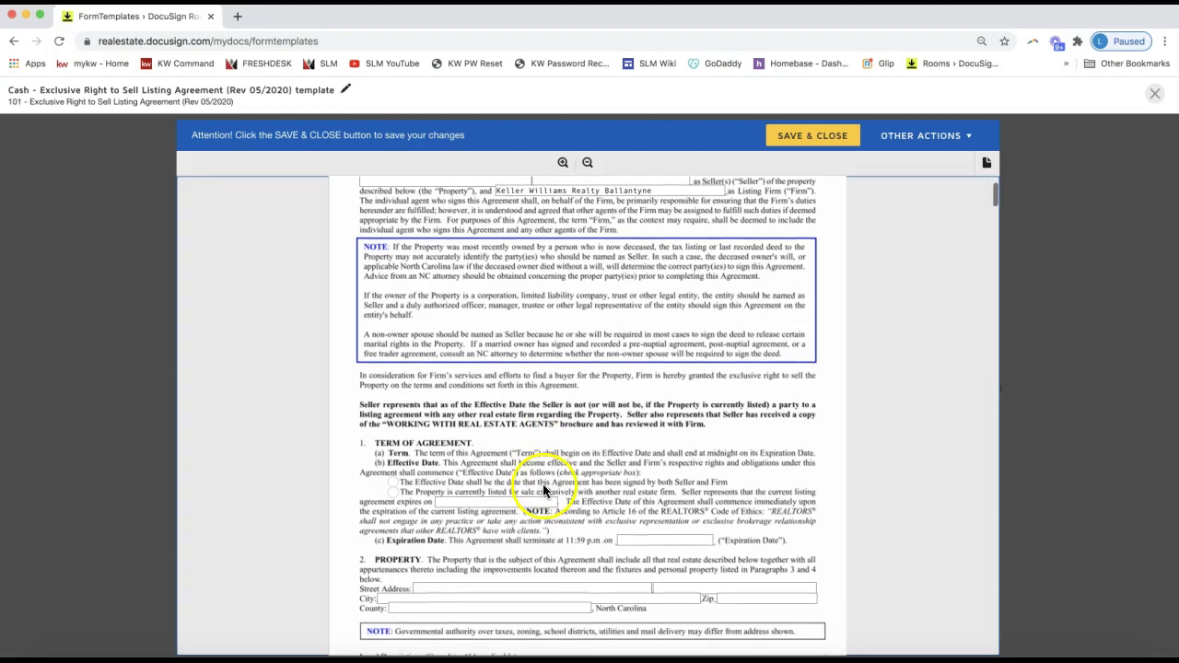
left_click(394, 482)
scroll(629, 468, "down", 4)
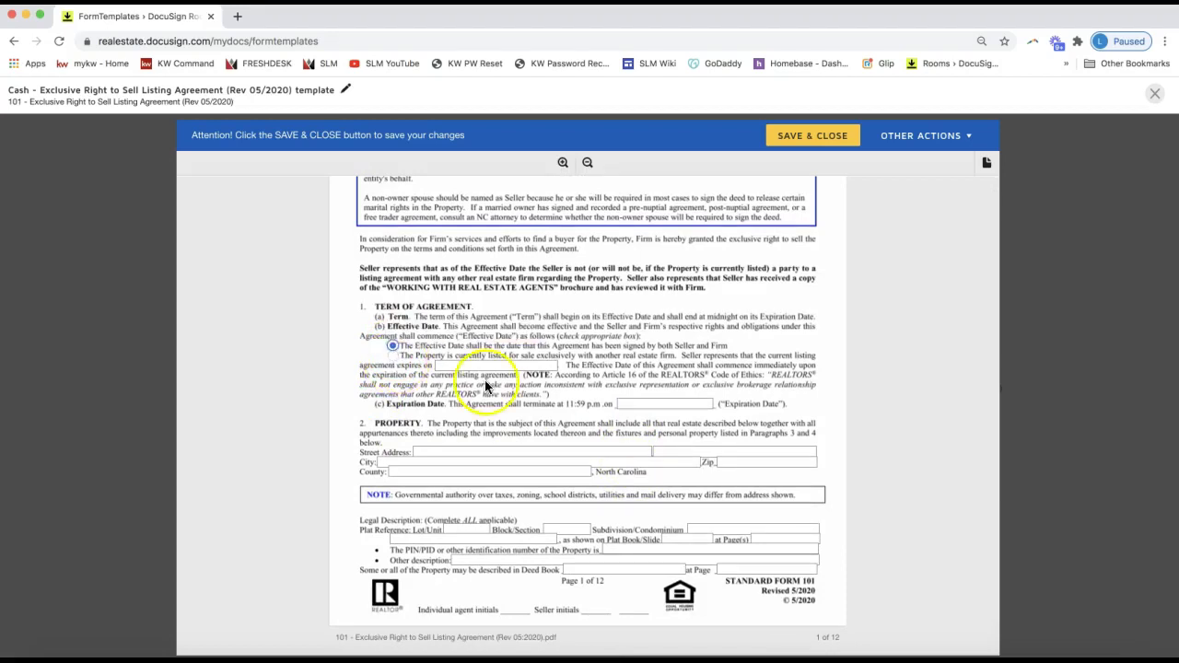
scroll(552, 422, "down", 2)
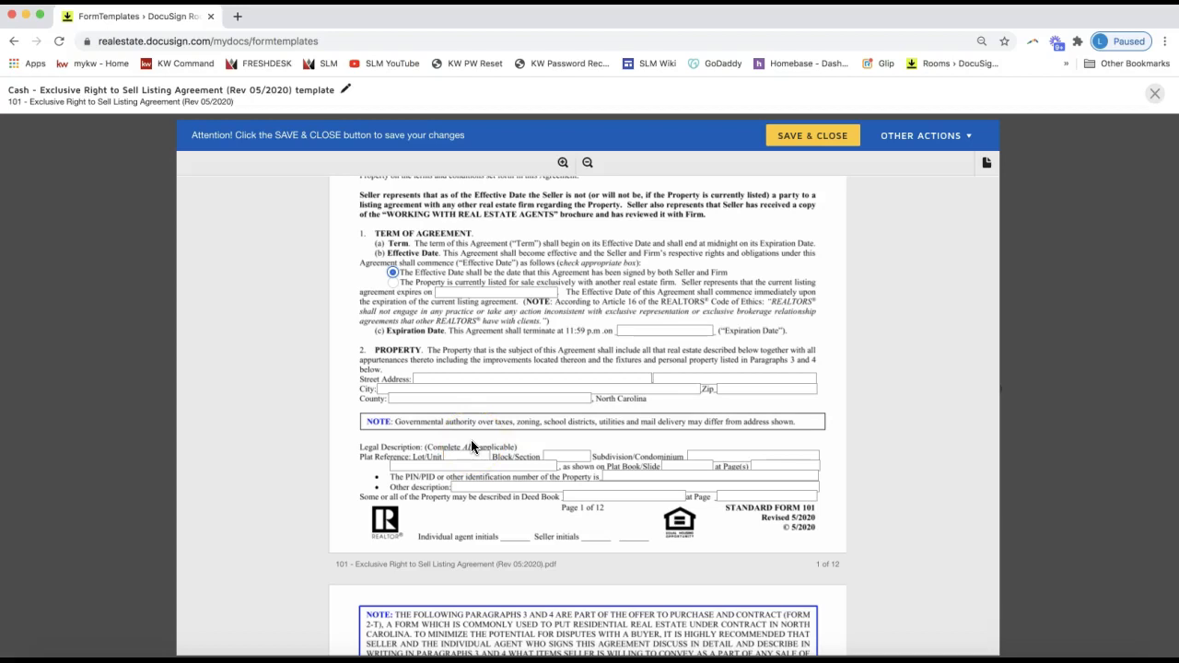
- Enter "N/A" on the first line of paragraph 3(d), Items Leased or Not Owned
scroll(471, 442, "down", 4)
scroll(471, 447, "down", 3)
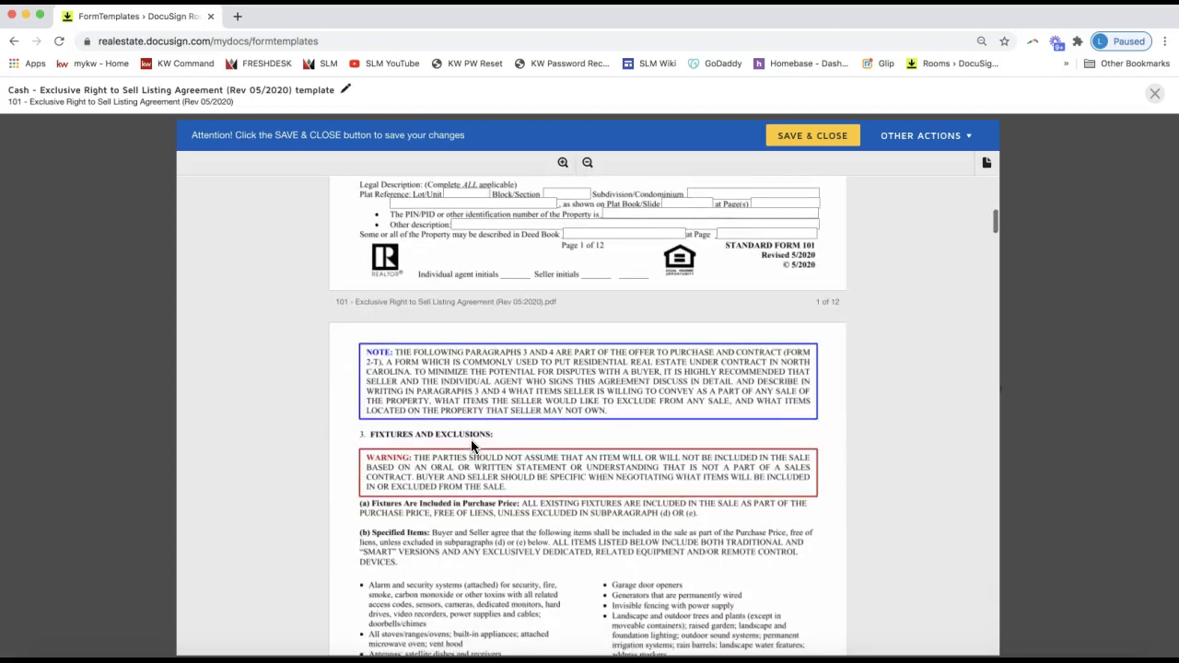
scroll(471, 447, "down", 5)
scroll(471, 442, "down", 14)
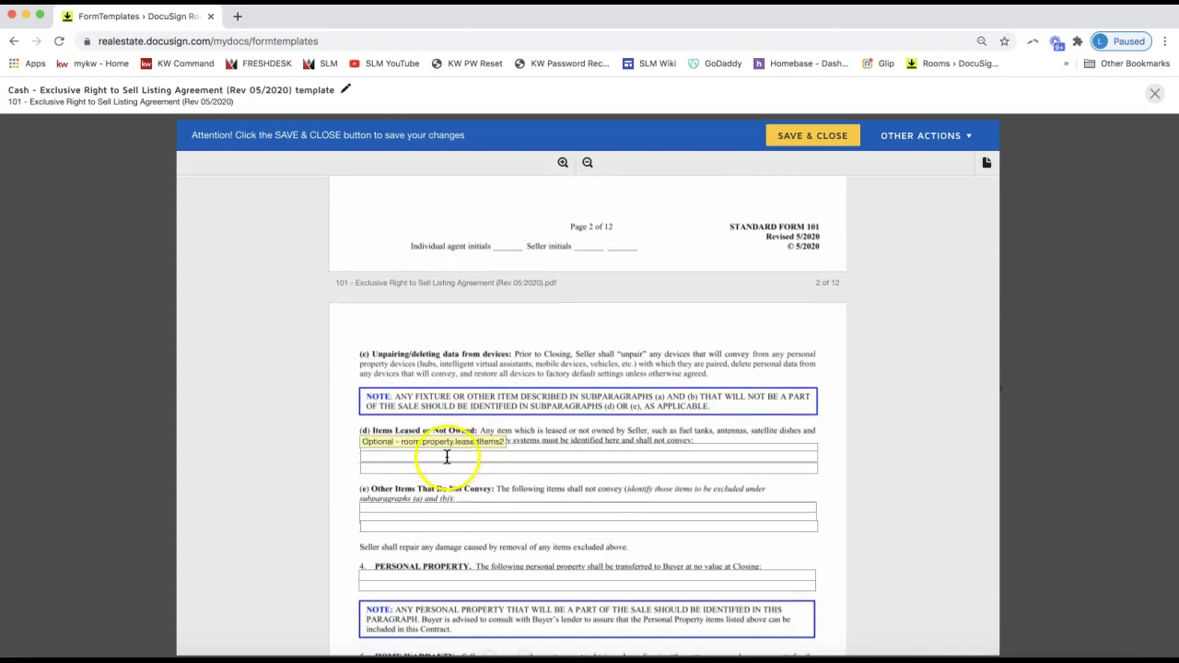
left_click(770, 447)
type("N")
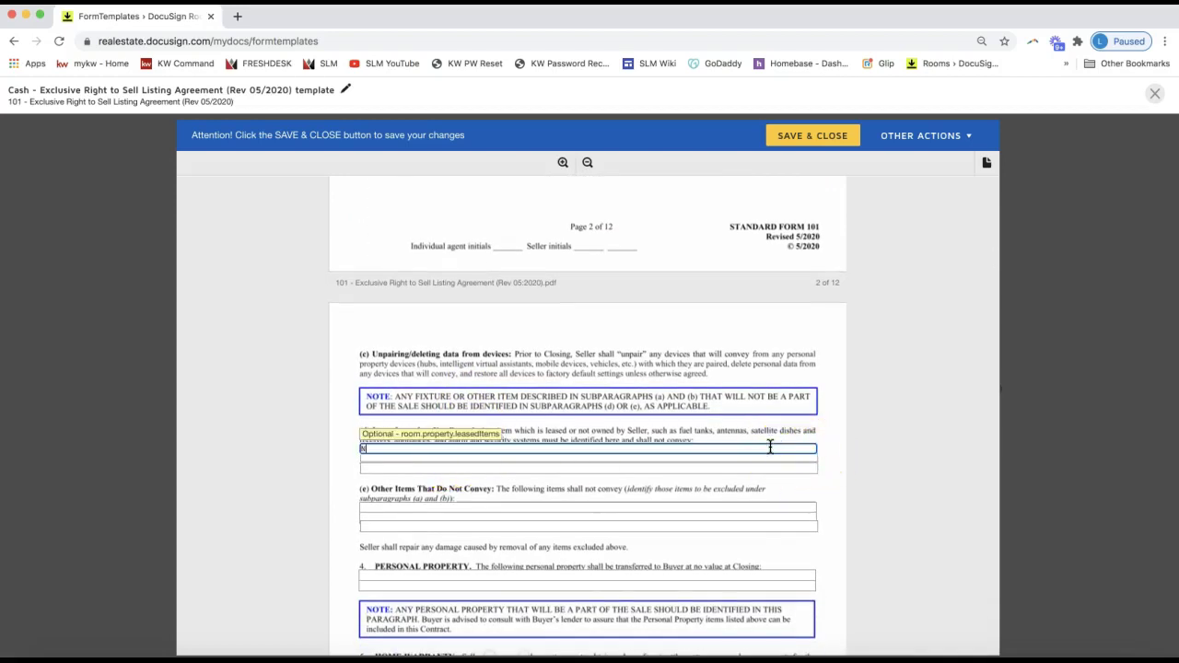
type("/A")
- Enter "N/A" on the first lines of Other Items That Do Not Convey and Personal Property
left_click(392, 507)
type("N/A")
scroll(461, 540, "down", 1)
left_click(414, 516)
left_click(414, 507)
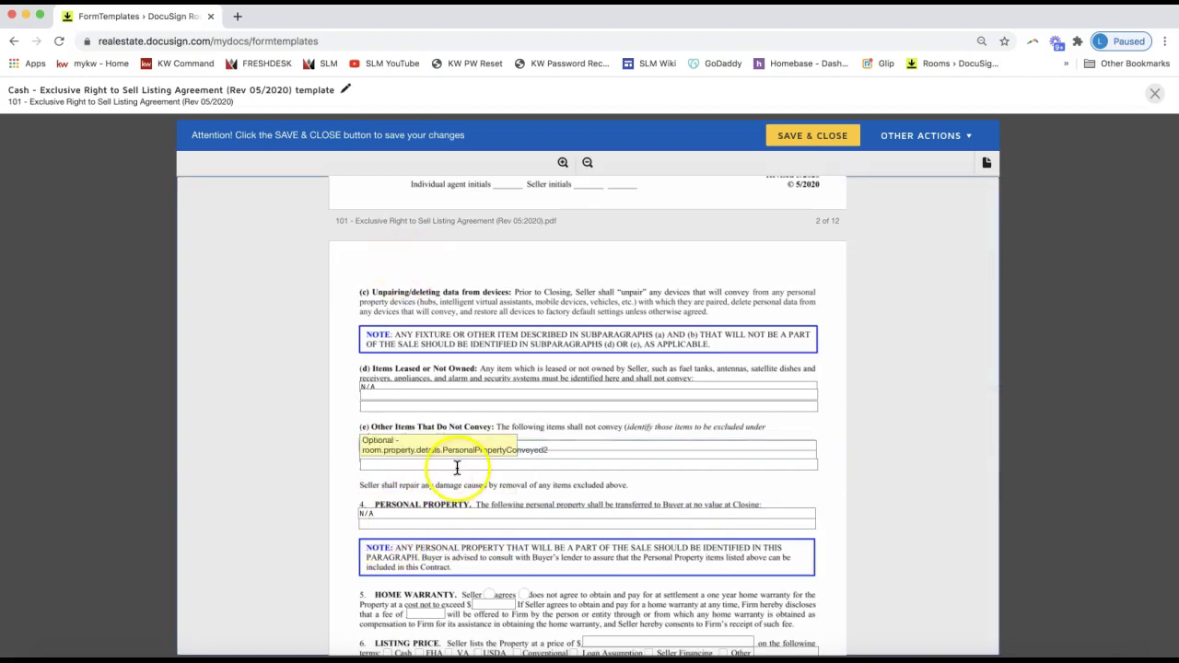
scroll(911, 473, "down", 3)
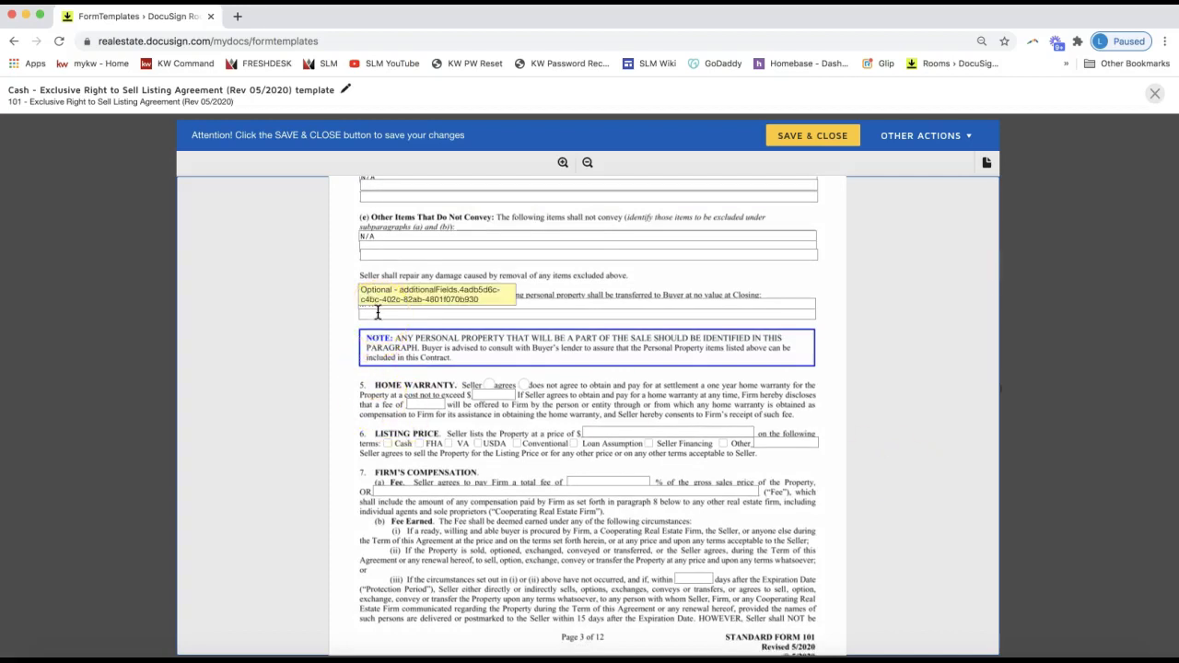
left_click(407, 302)
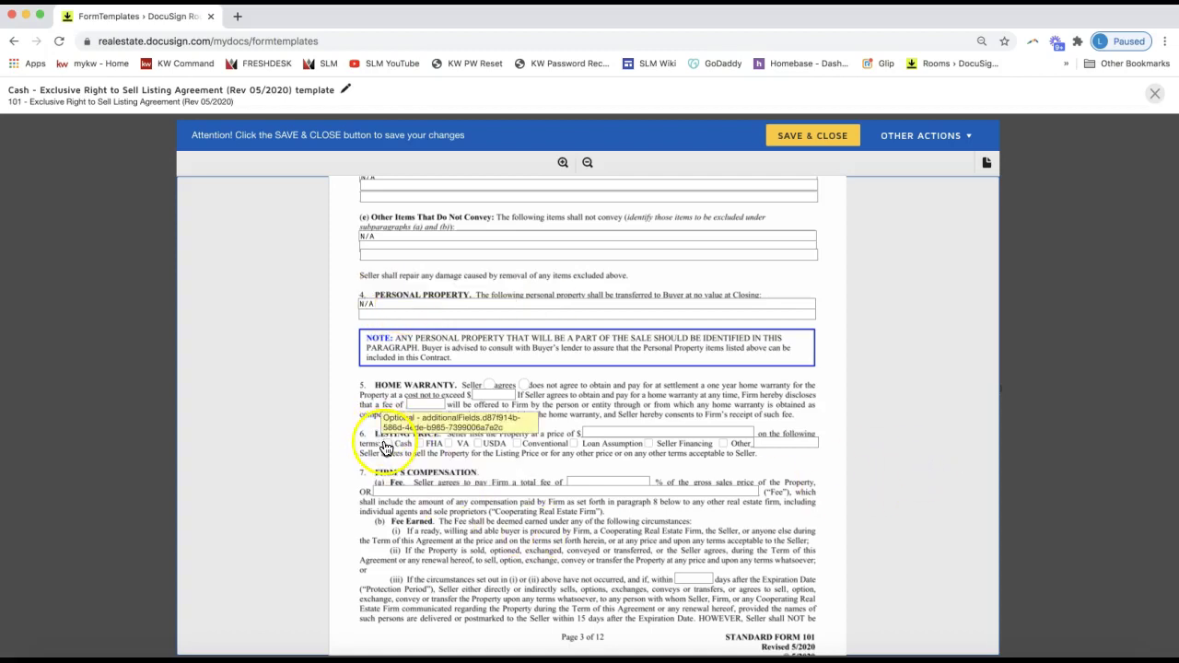
- Mark Cash as the accepted term under Listing Price, and save and close the template
left_click(386, 446)
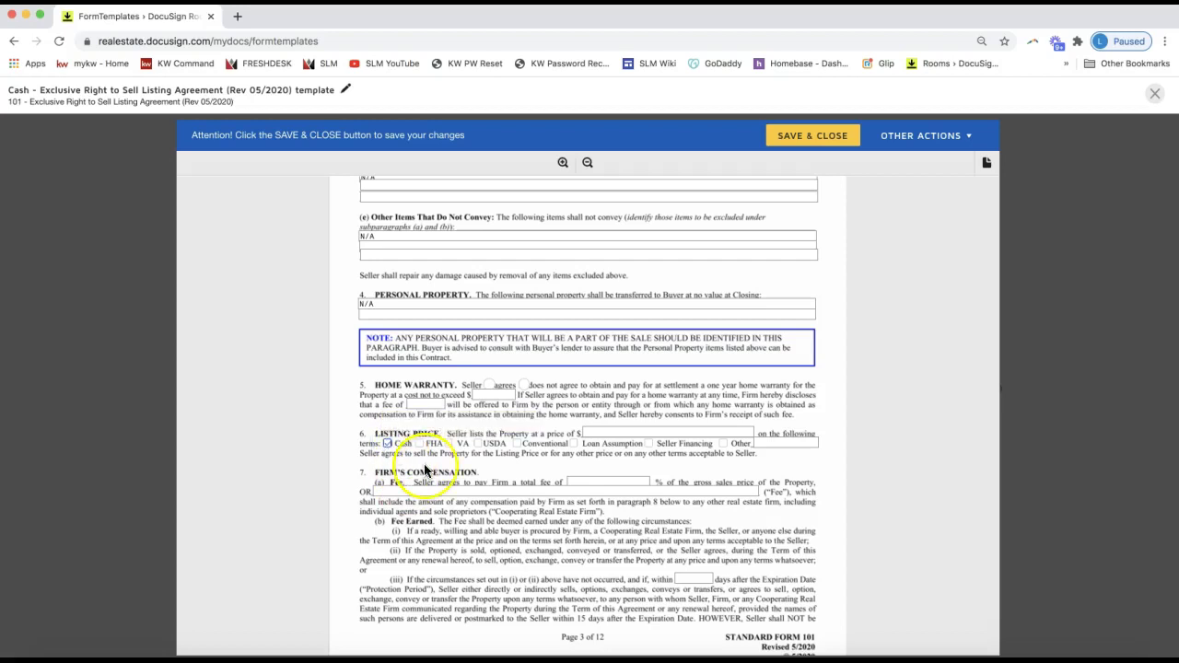
scroll(424, 471, "down", 4)
scroll(423, 471, "down", 9)
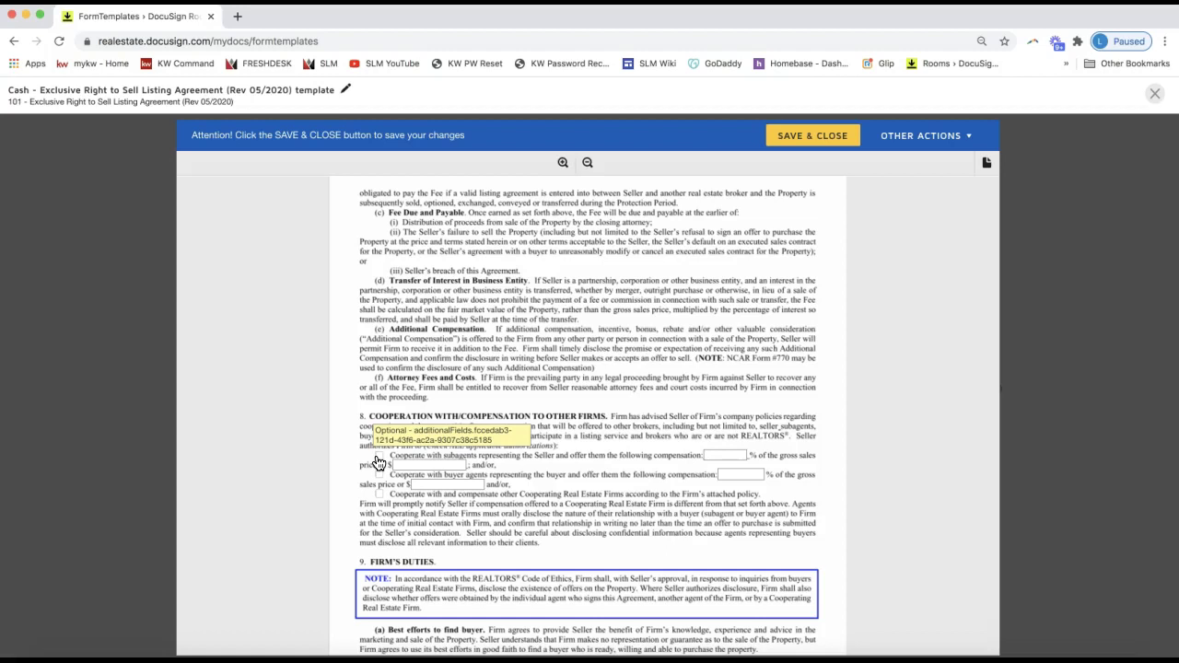
left_click(799, 147)
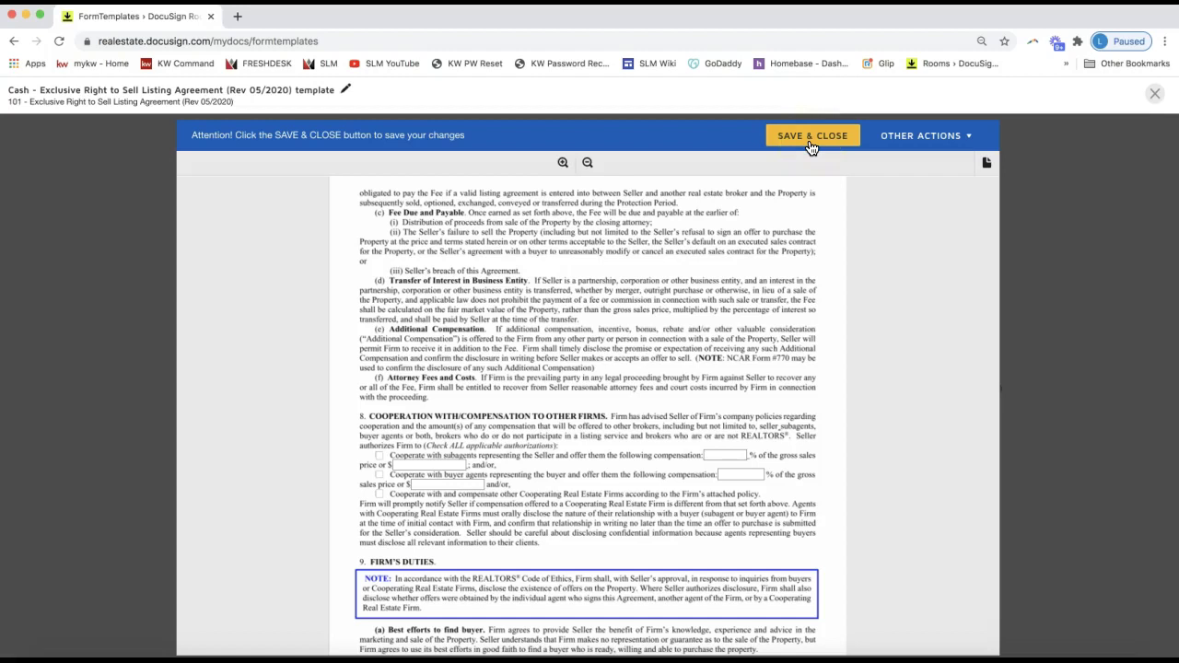
left_click(808, 143)
left_click(790, 145)
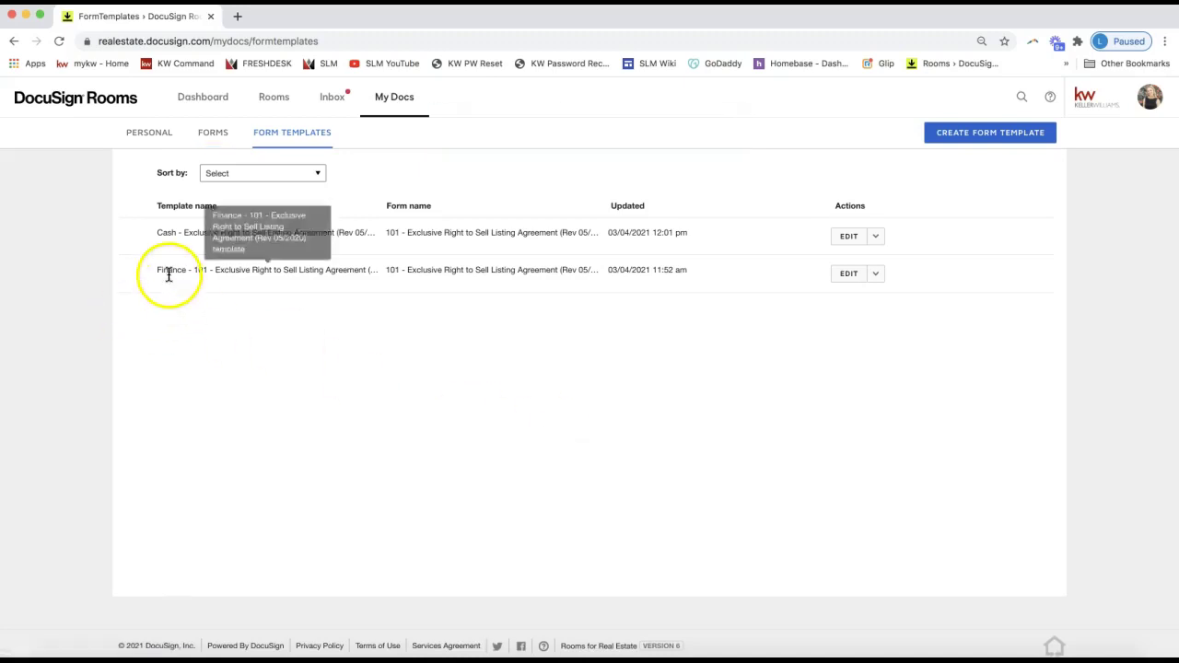
- Examine the Cash and Finance entries in the form template list and the actions available for the Cash template
left_click(164, 231)
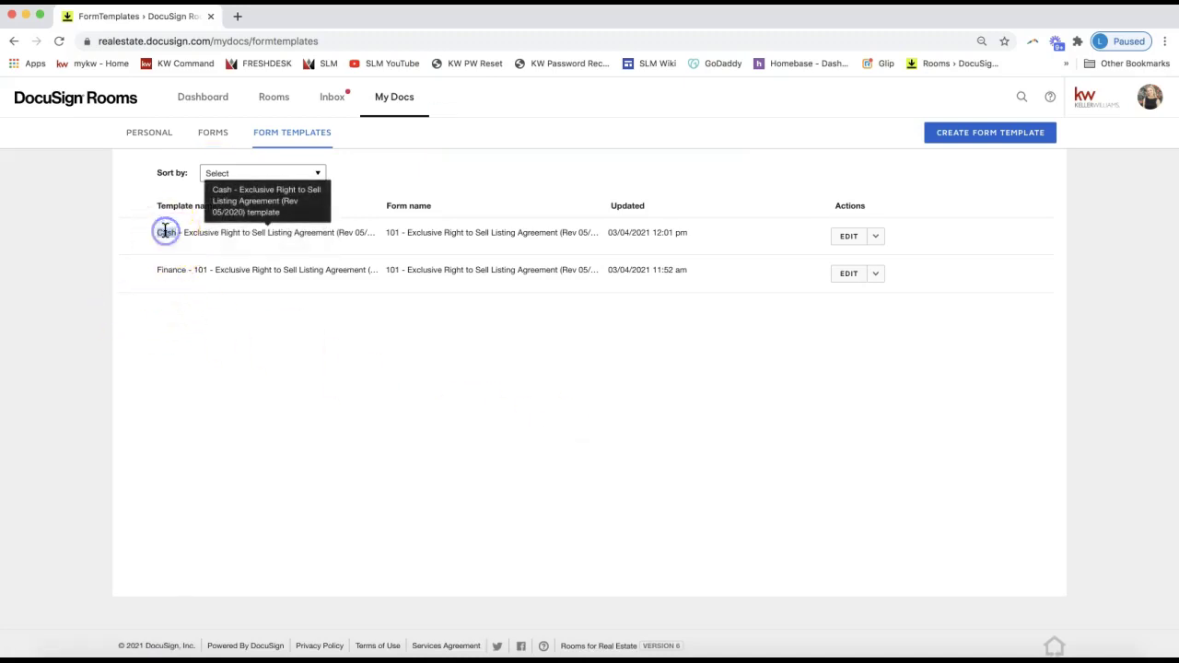
left_click(168, 269)
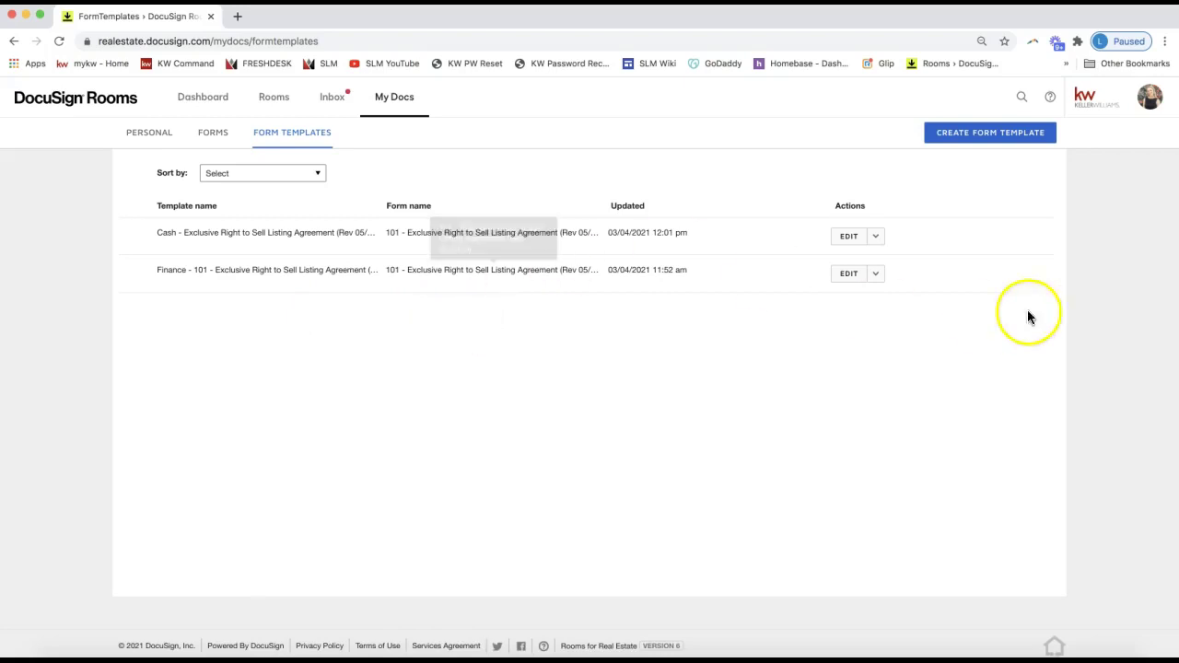
left_click(847, 237)
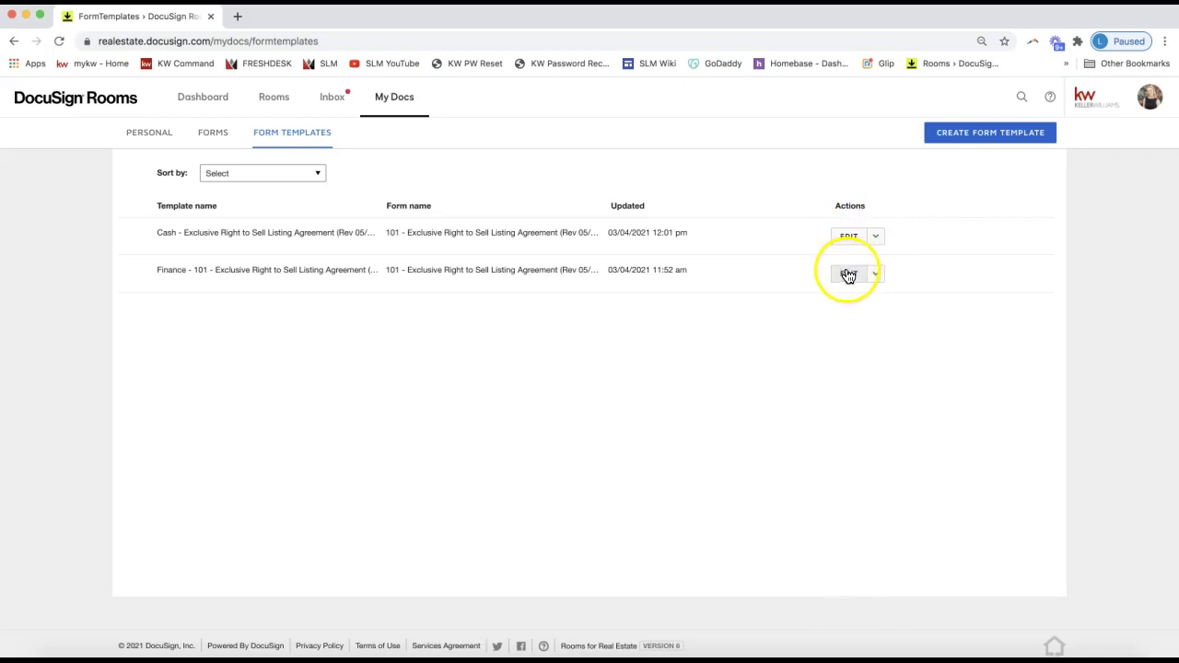
left_click(879, 239)
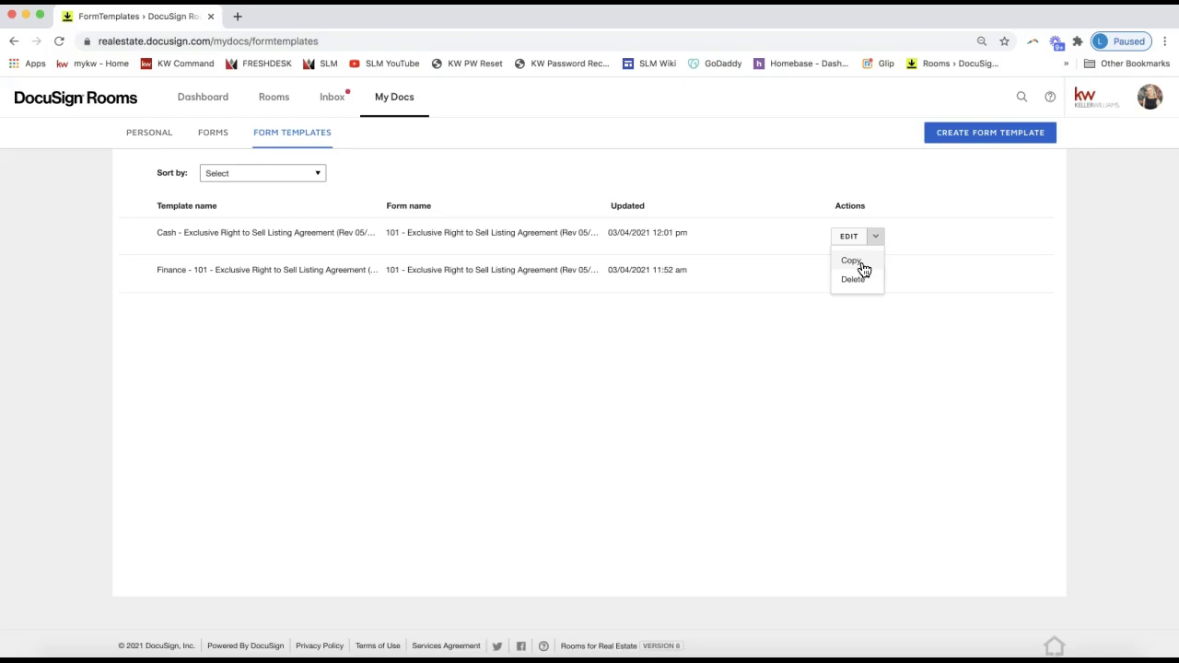
left_click(852, 266)
left_click(857, 282)
left_click(841, 376)
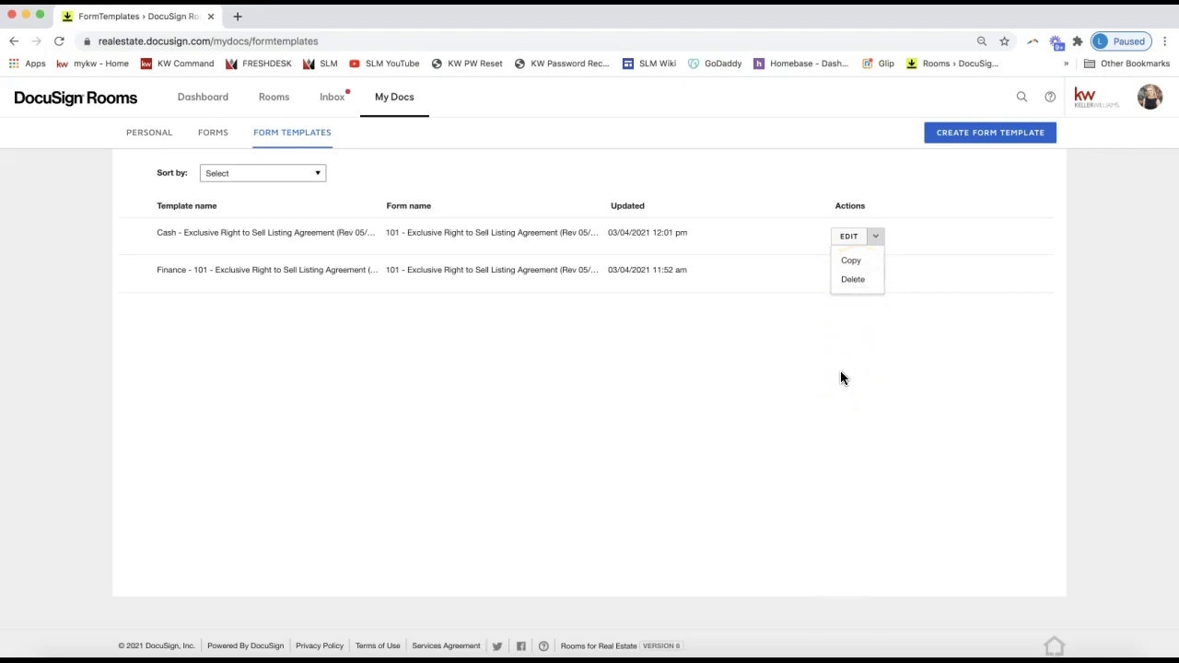
left_click(842, 376)
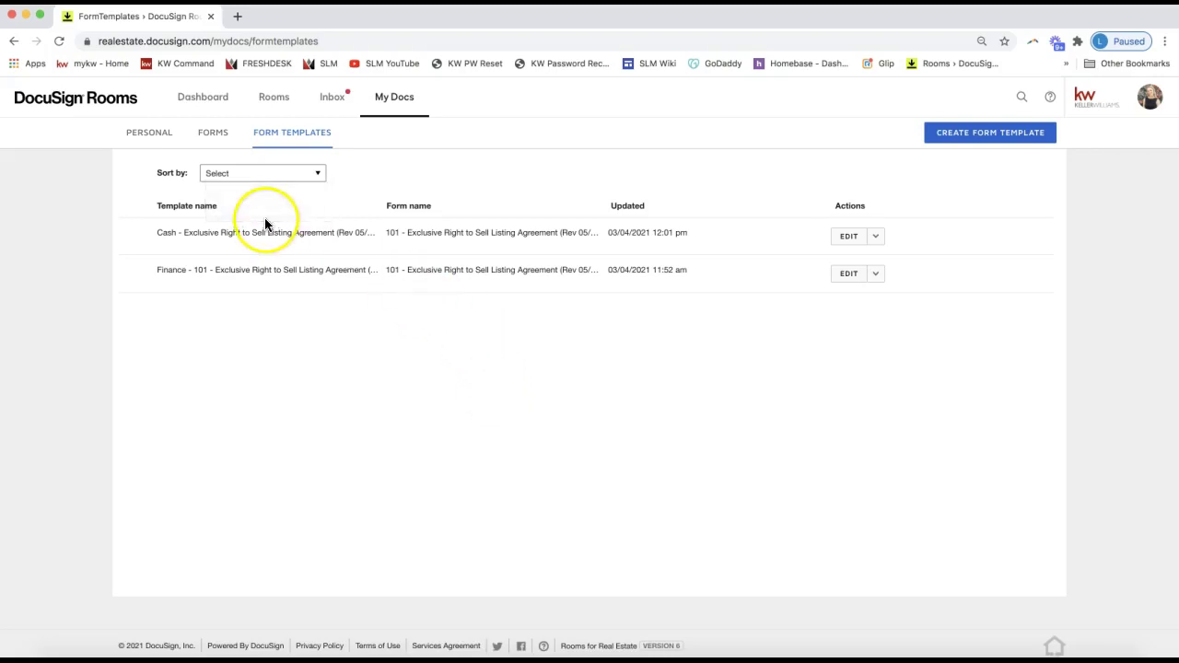
- Open the documents of the active listing room created 2/4/2021
left_click(274, 101)
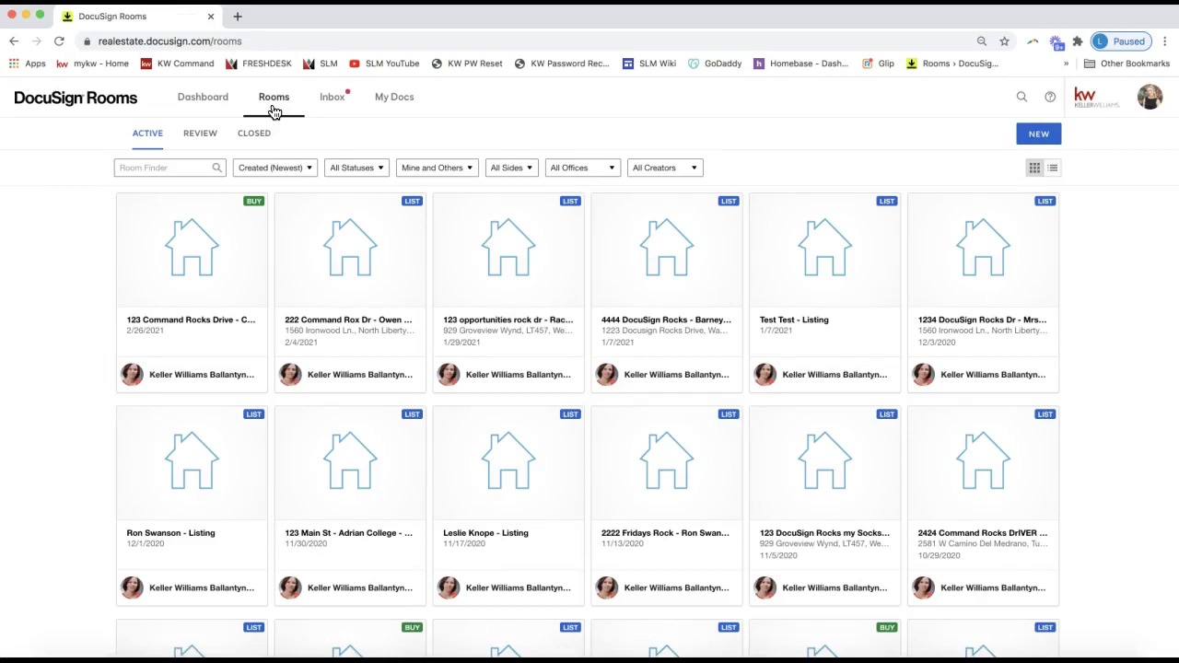
left_click(325, 251)
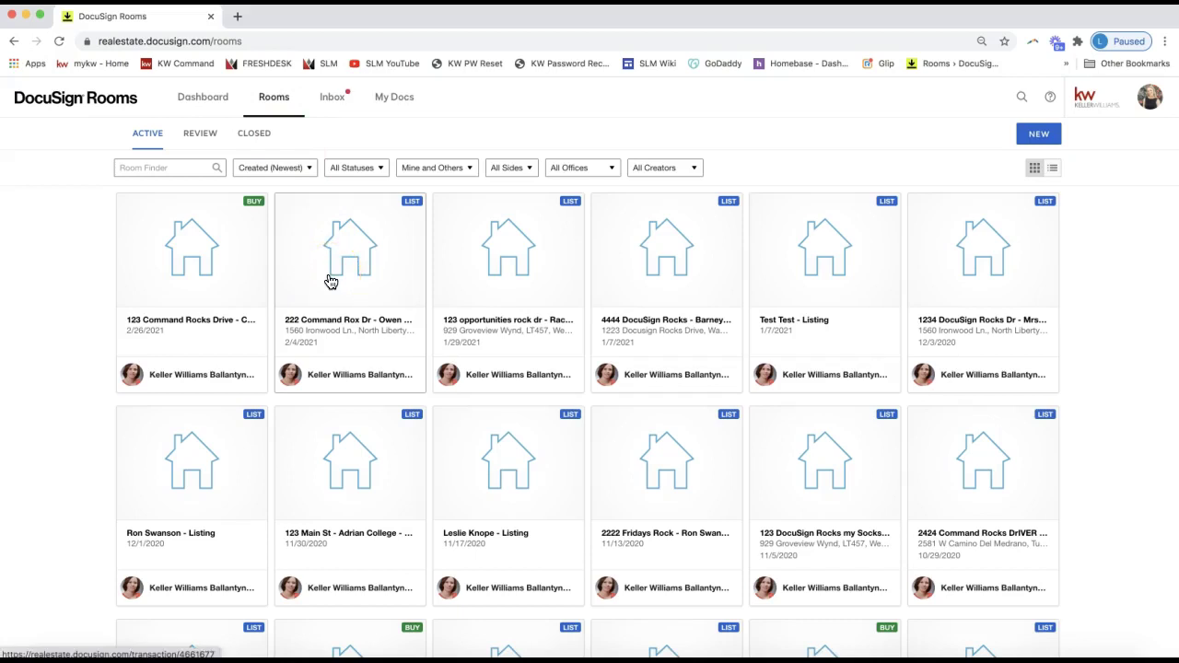
left_click(328, 273)
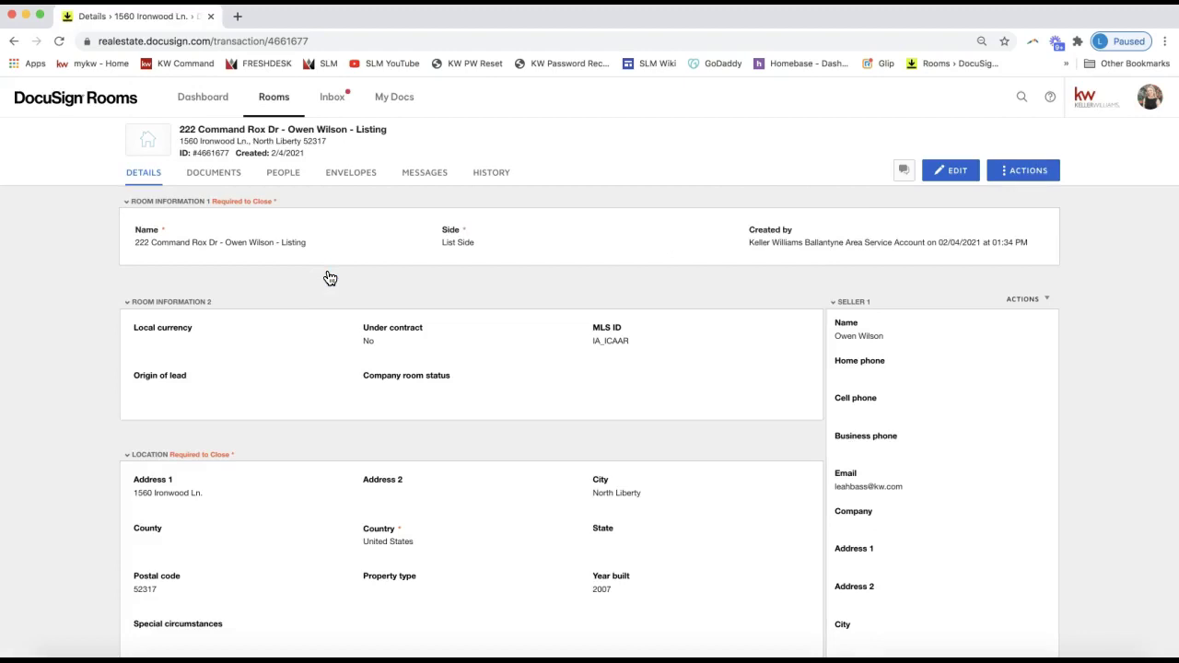
left_click(230, 181)
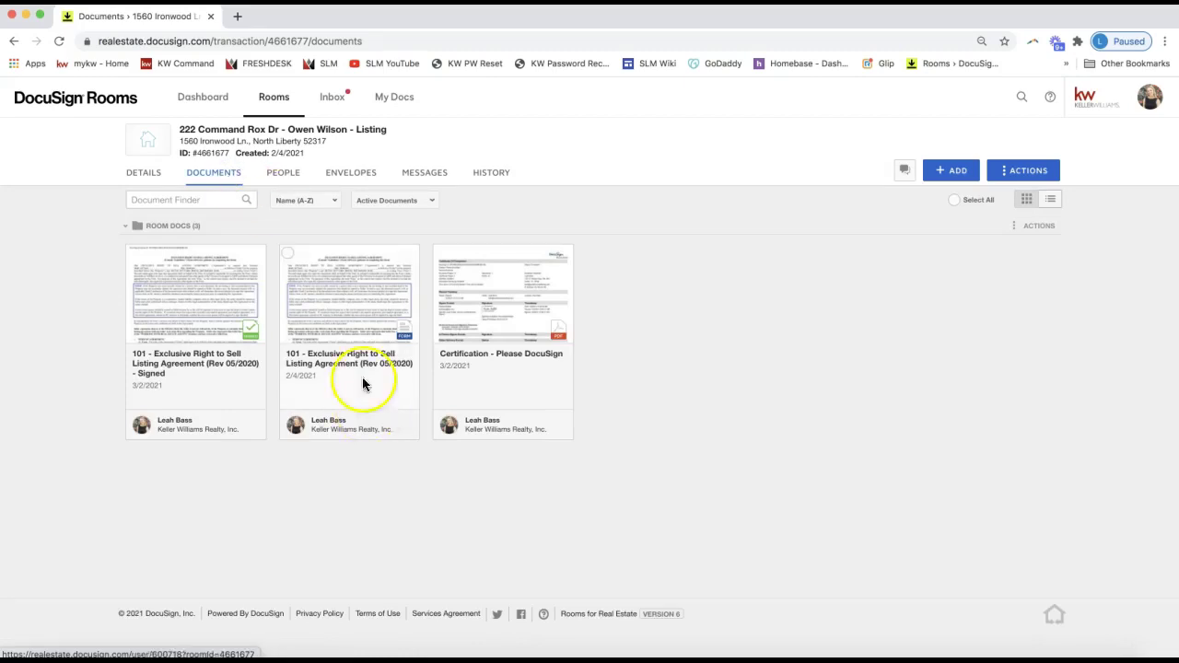
left_click(336, 300)
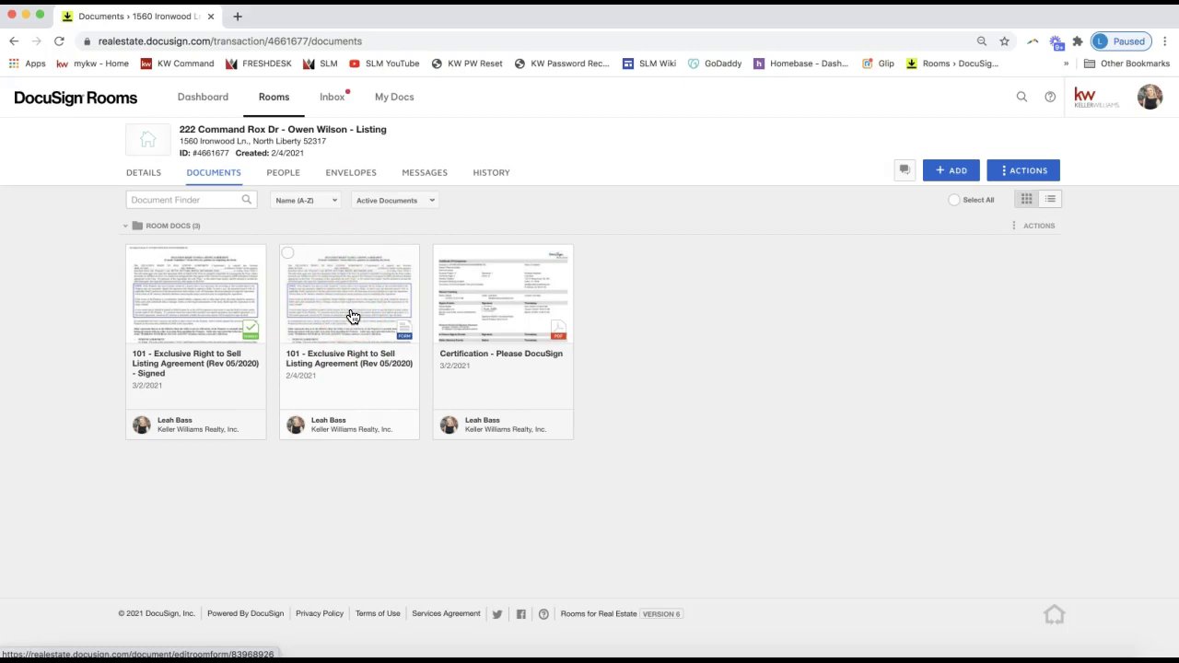
left_click(835, 345)
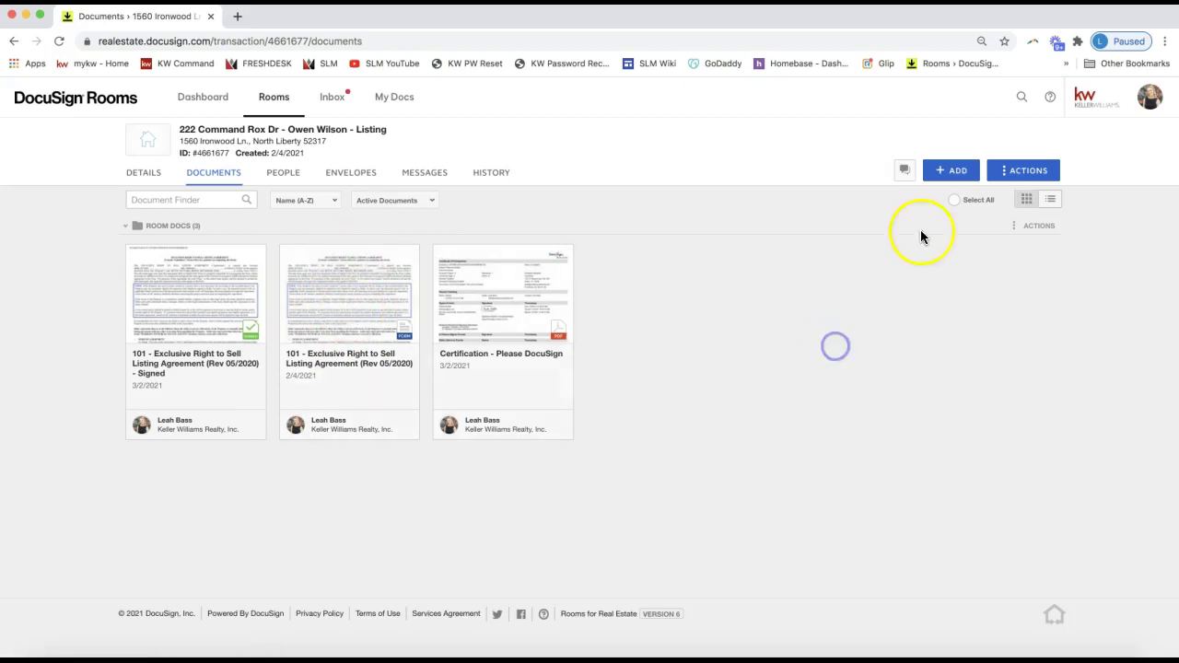
- Start adding DocuSign forms to the room, choosing the NC Listing File group under DocuSign Forms Group
left_click(950, 172)
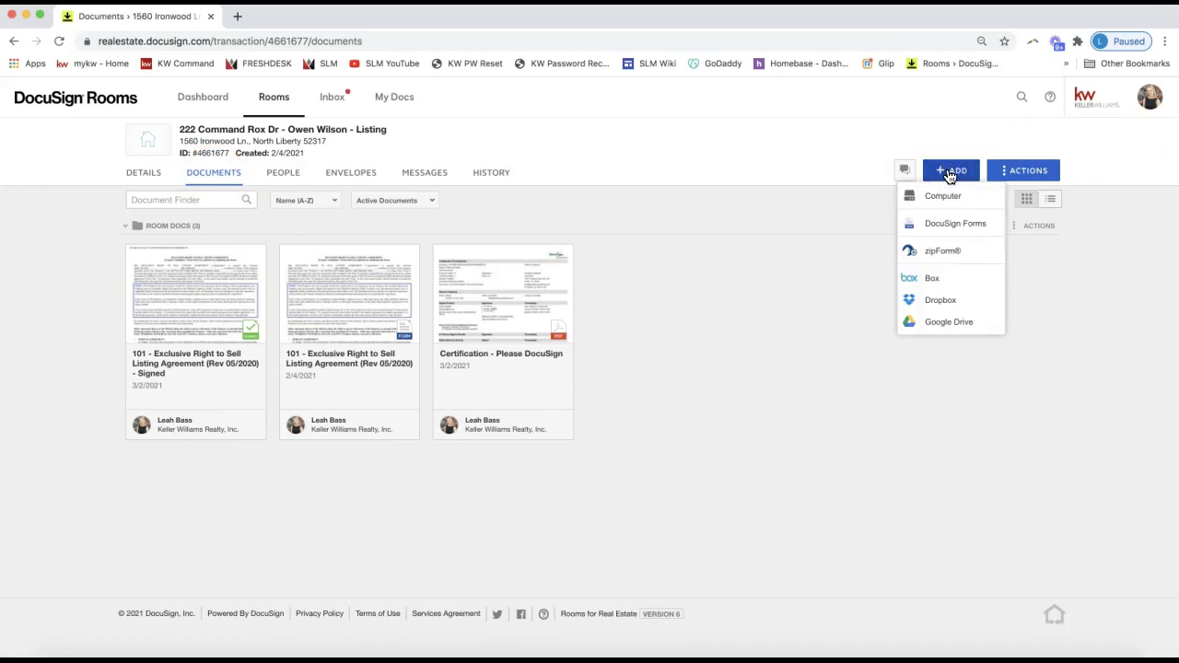
left_click(924, 230)
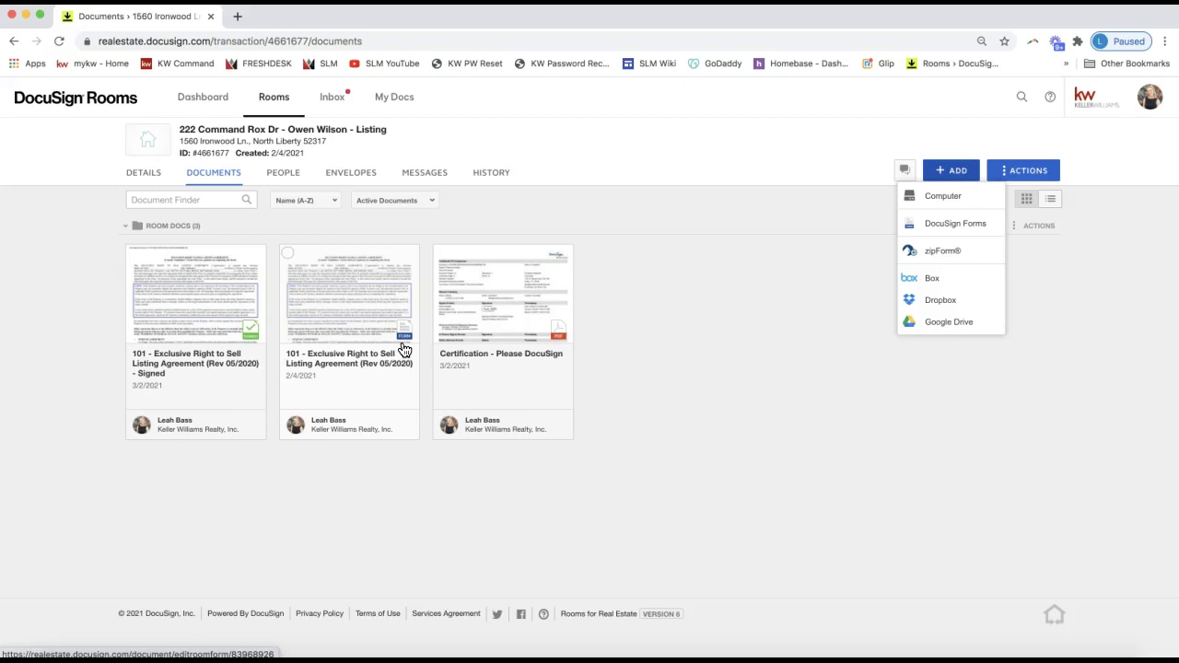
left_click(959, 234)
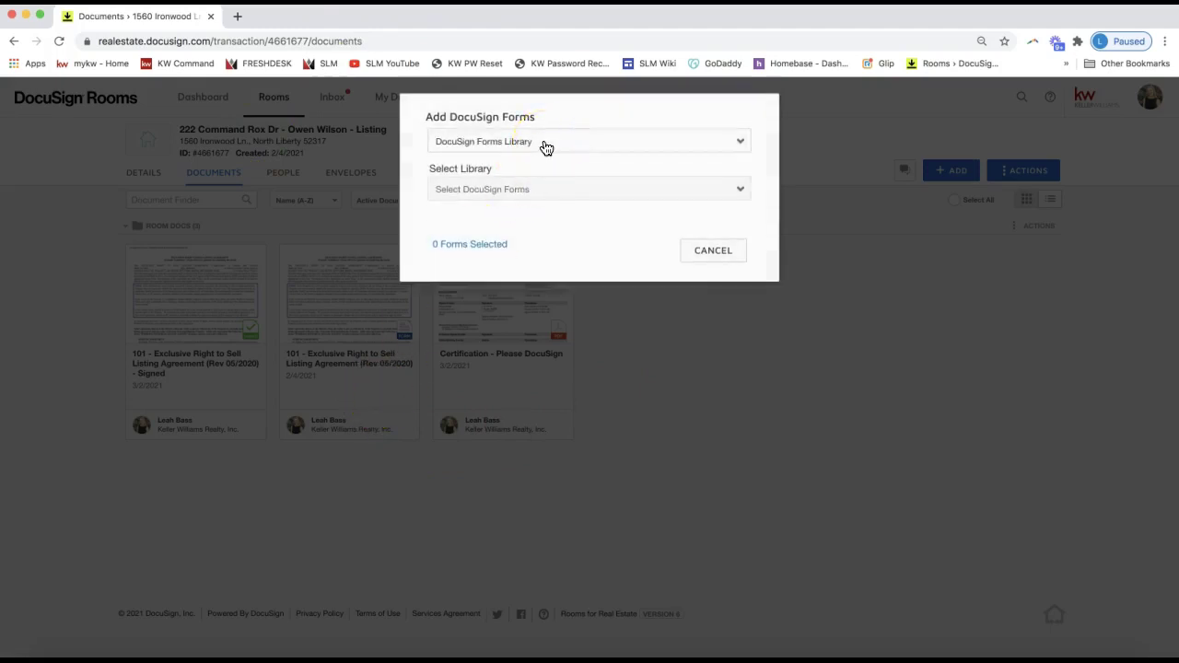
left_click(546, 148)
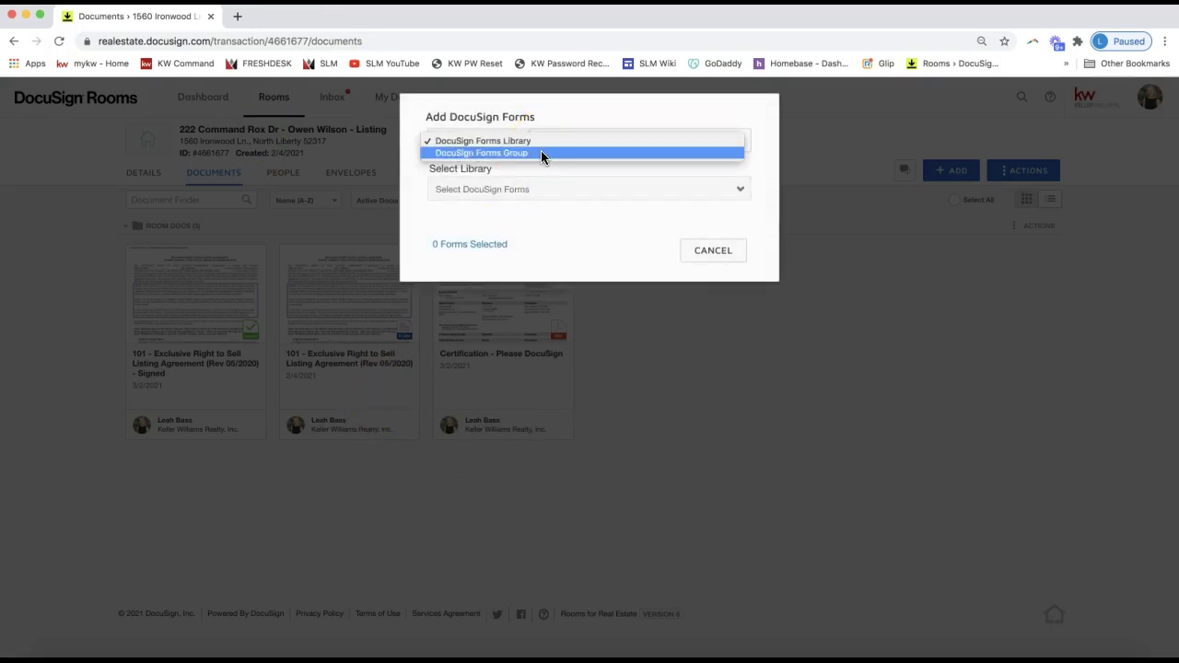
left_click(541, 152)
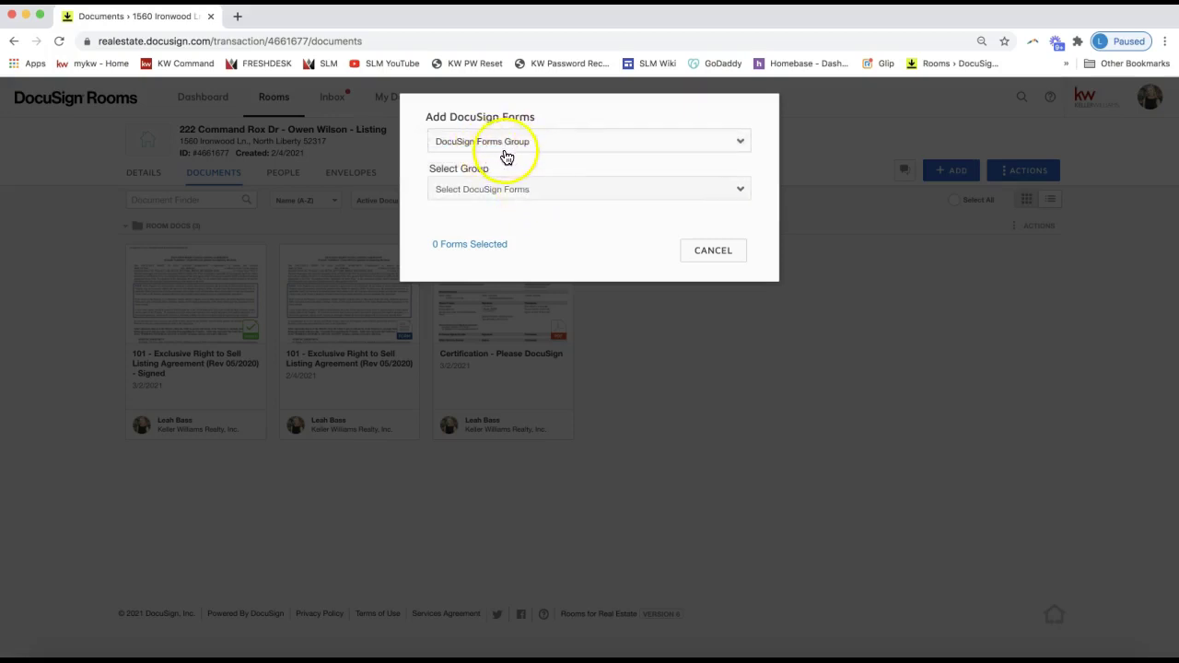
left_click(497, 152)
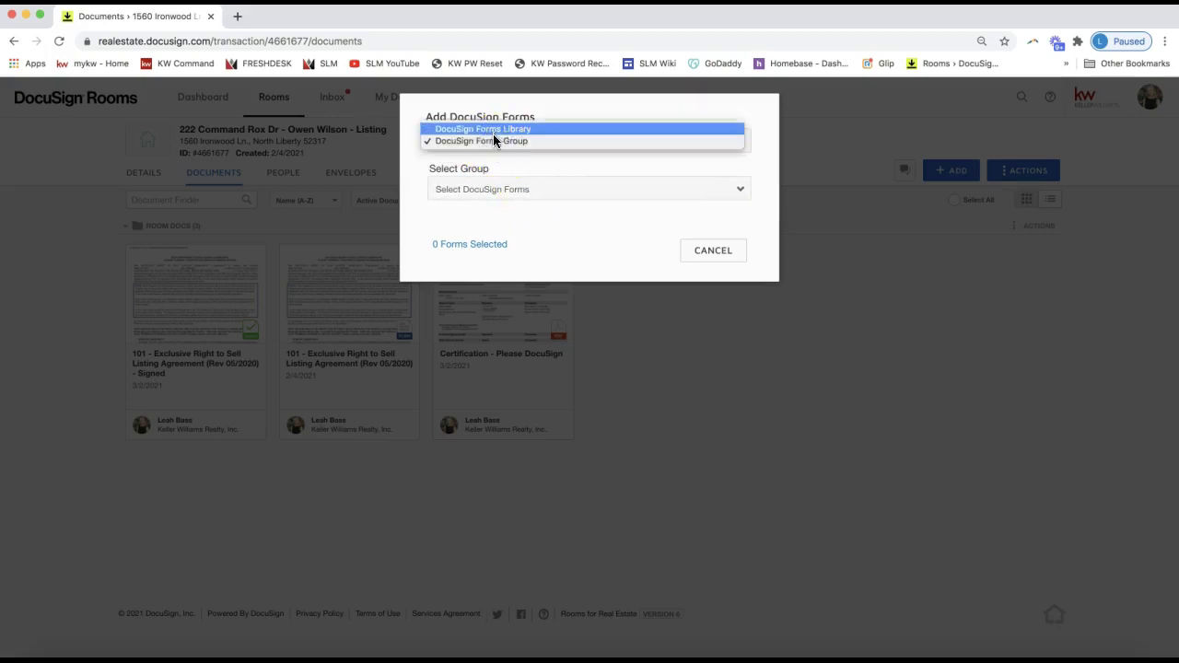
left_click(501, 188)
left_click(500, 189)
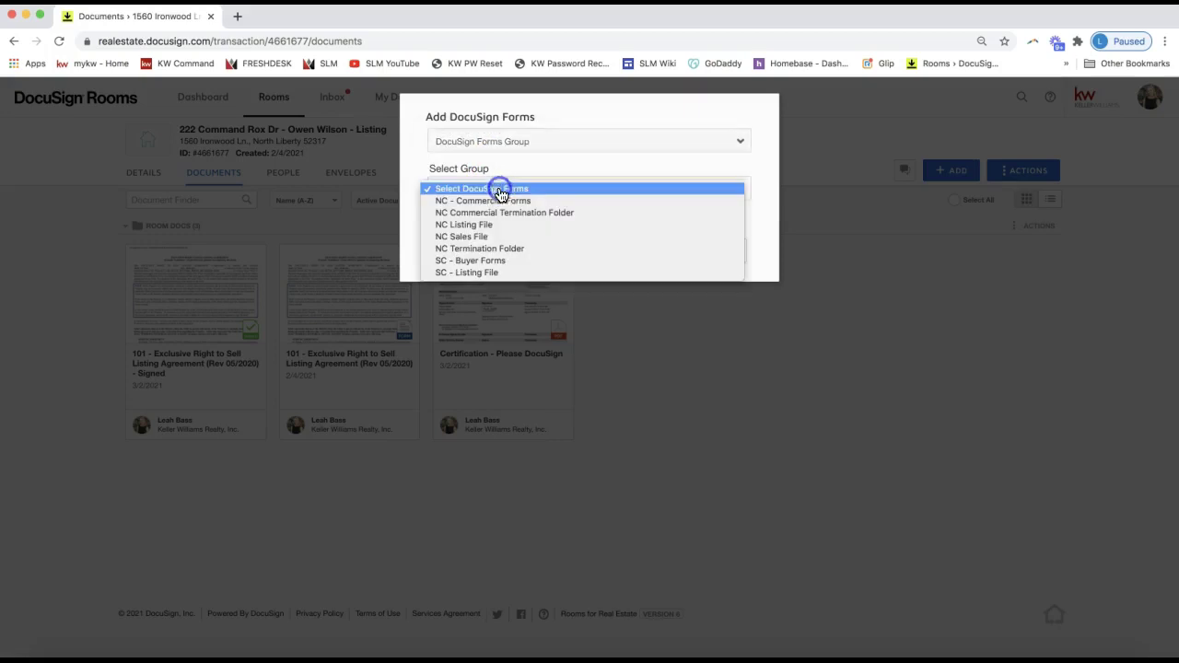
left_click(500, 226)
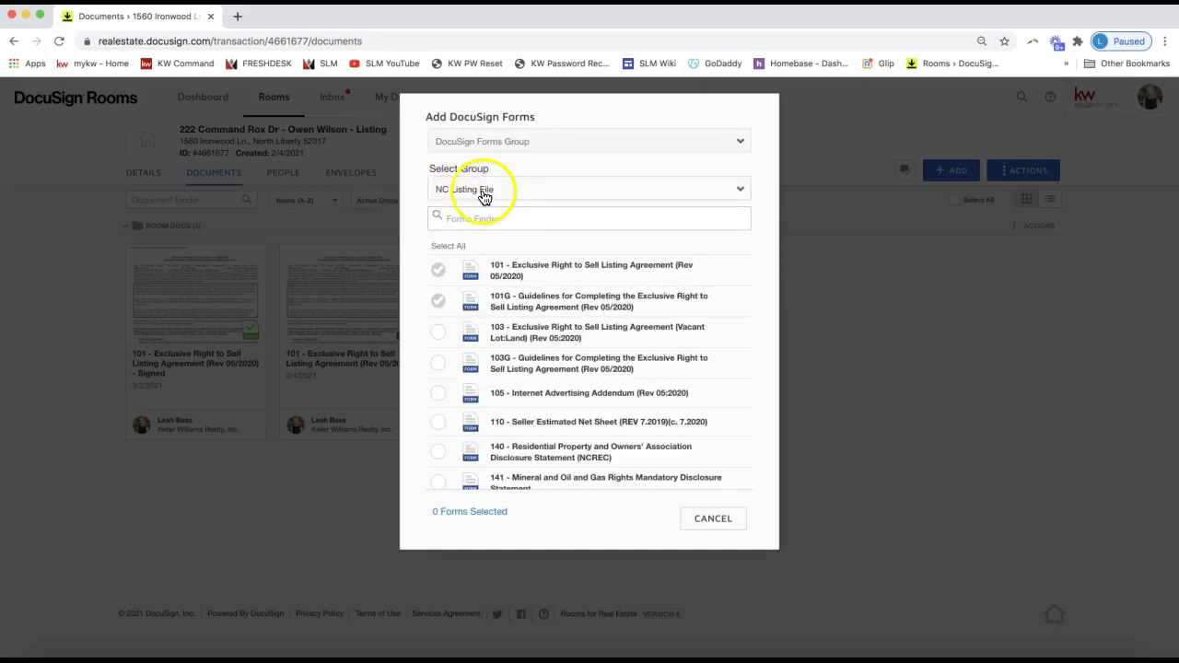
- Select form 103 - Exclusive Right to Sell Listing Agreement (Vacant Lot:Land) in the group and cancel adding forms
left_click(440, 304)
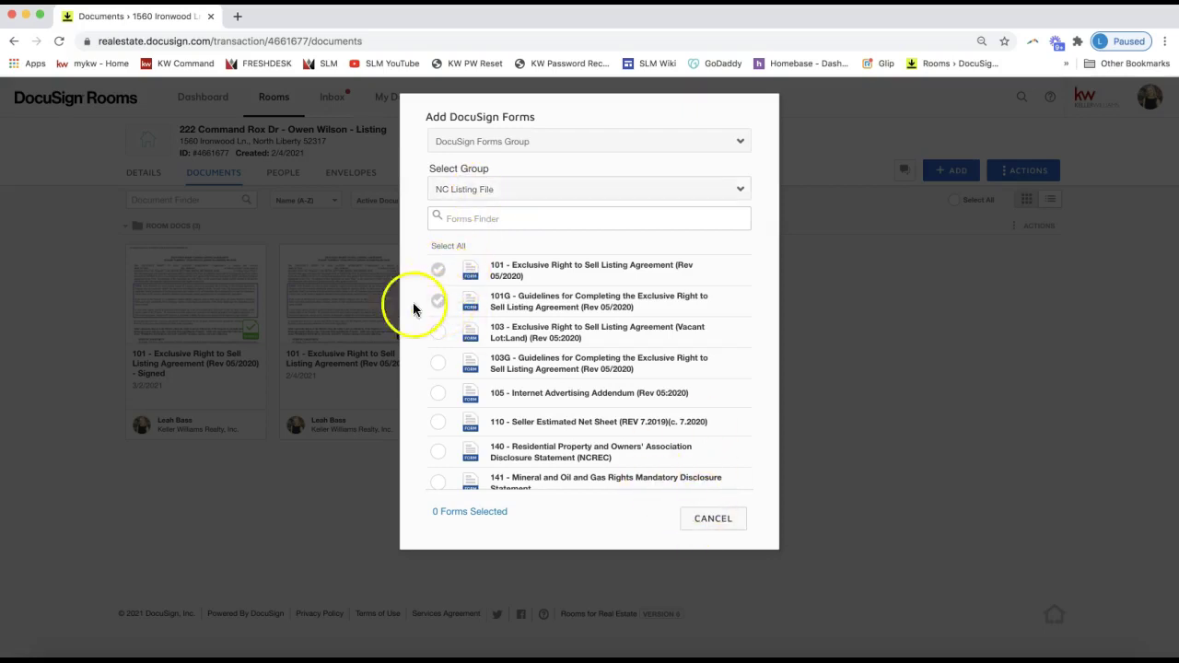
left_click(431, 268)
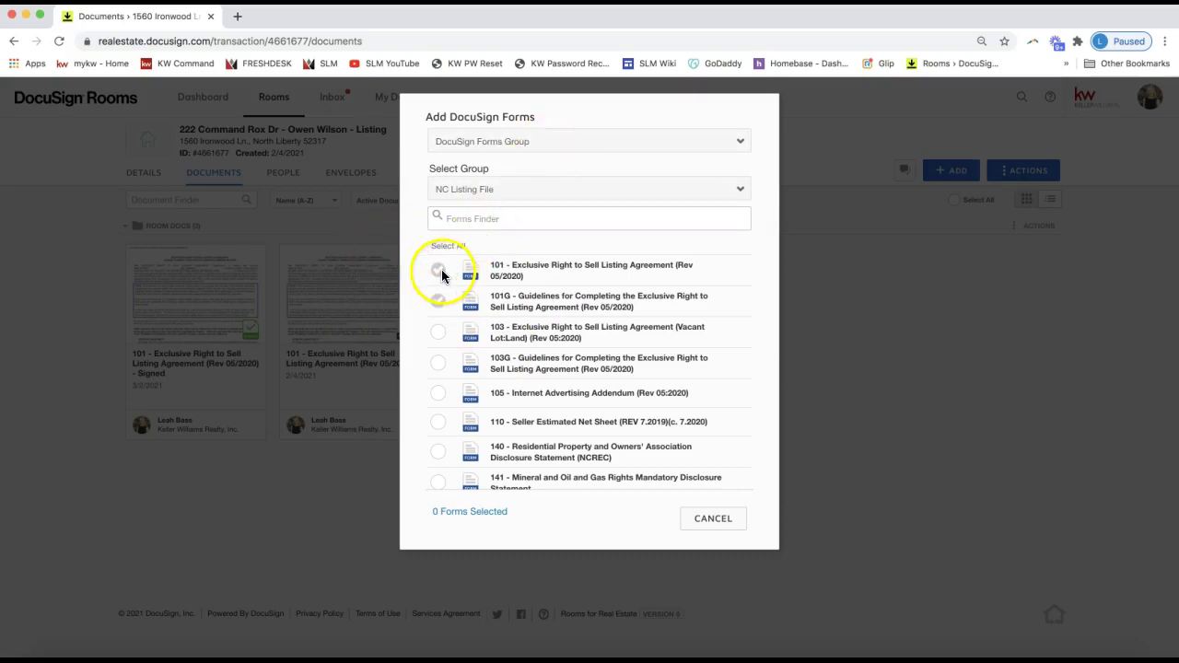
left_click(439, 335)
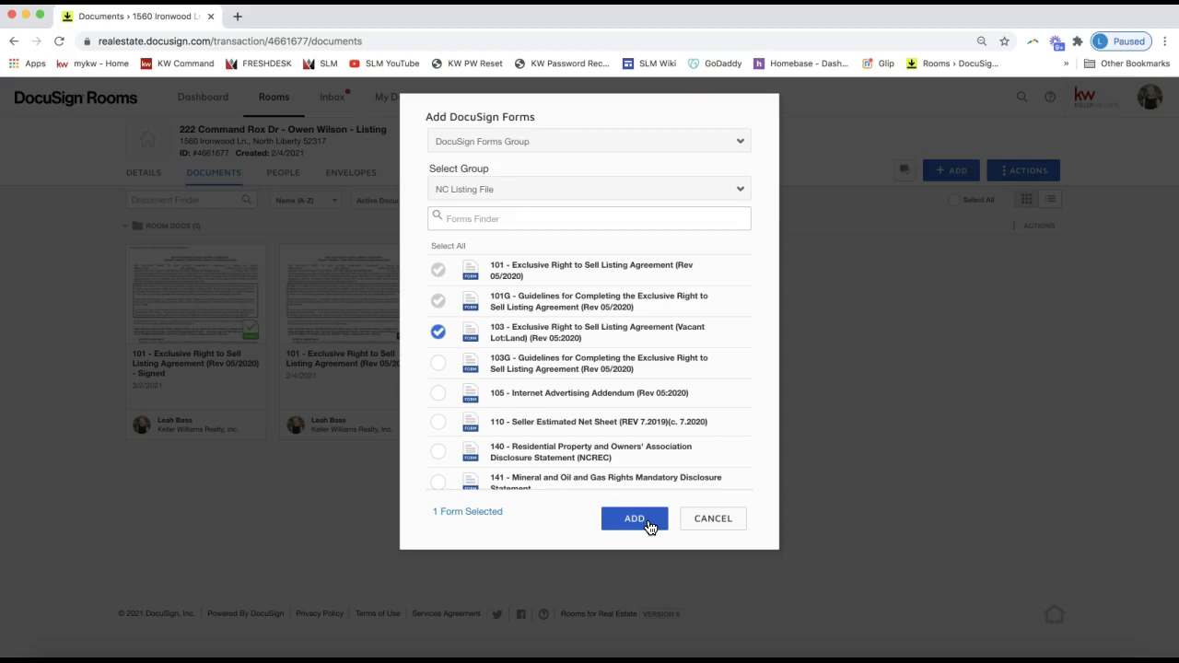
left_click(698, 522)
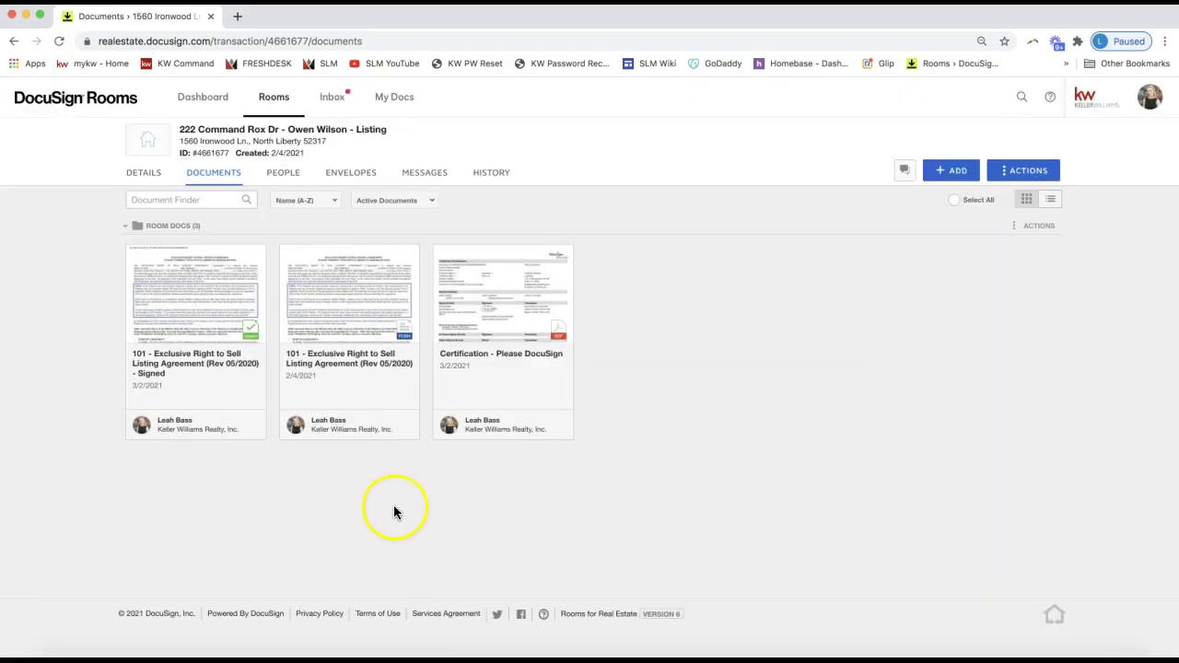
right_click(368, 313)
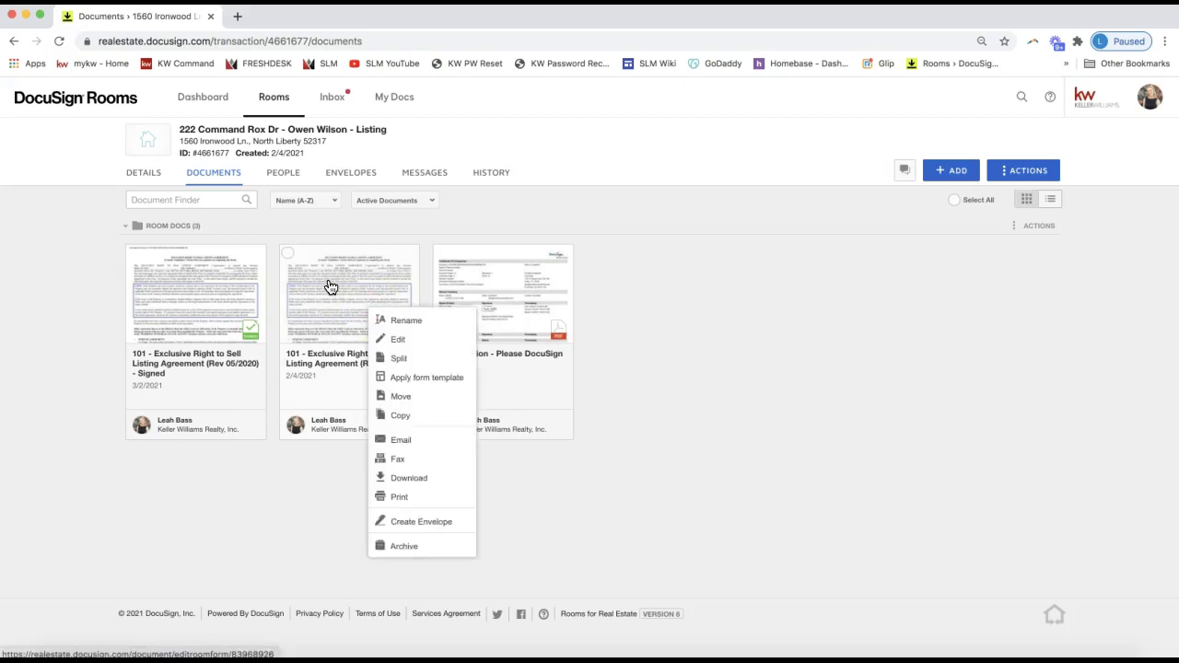
right_click(329, 286)
left_click(403, 225)
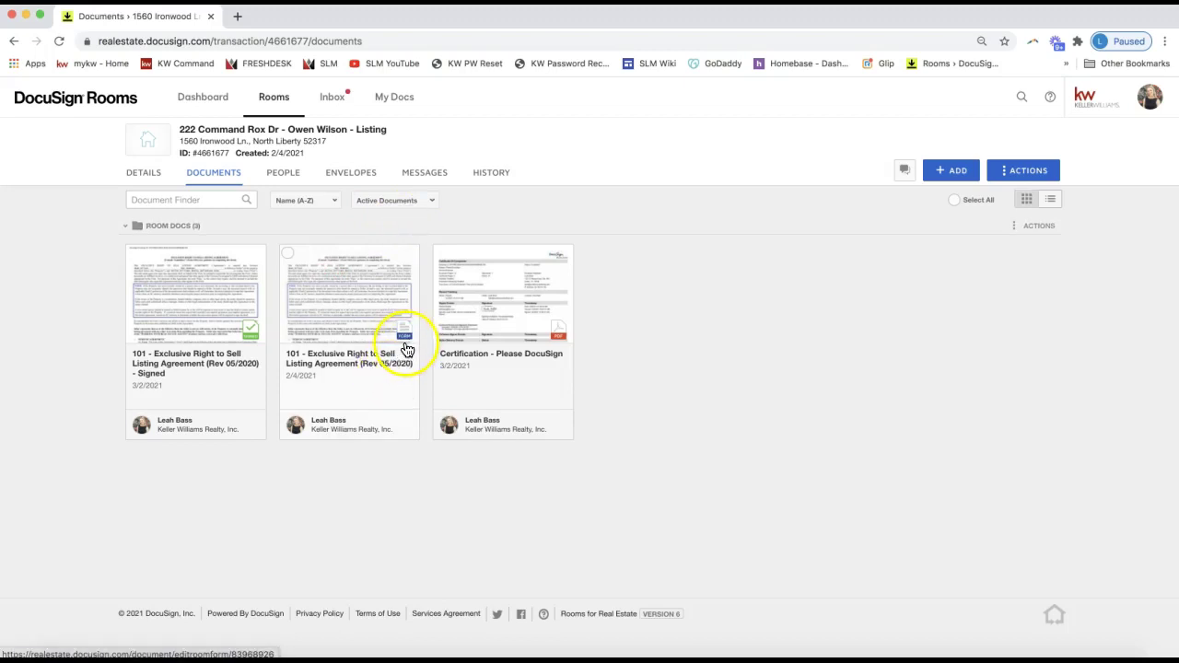
- Apply the Cash - Exclusive Right to Sell Listing Agreement form template to the room's unsigned 101 listing agreement form
right_click(323, 291)
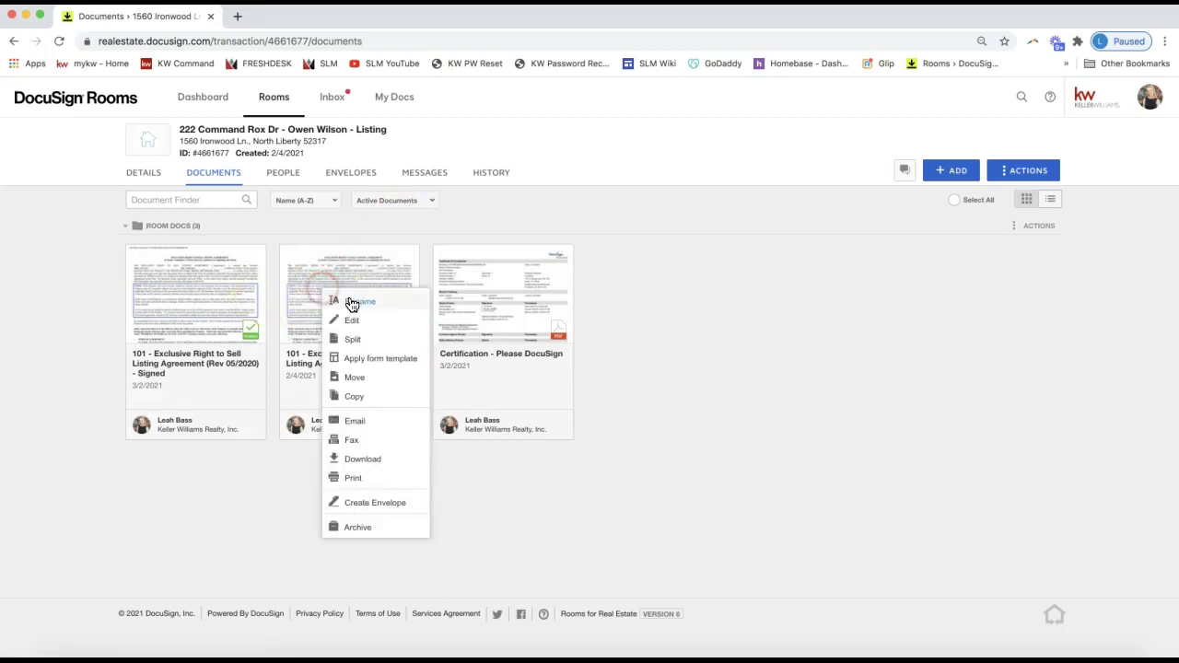
left_click(411, 366)
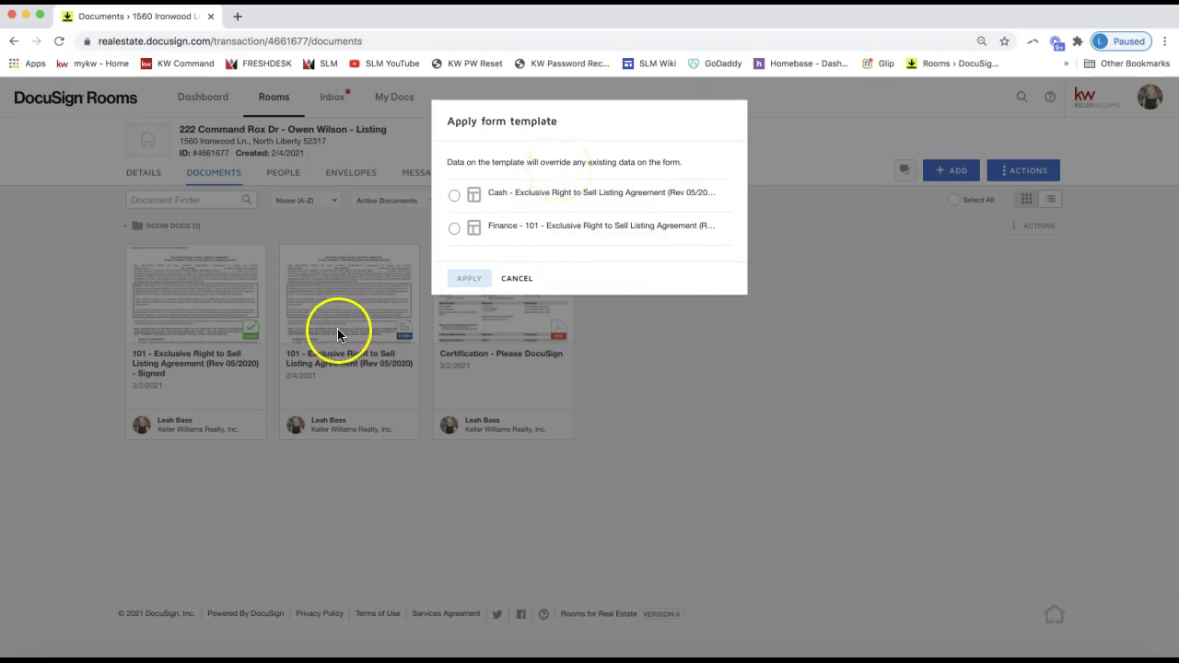
left_click(454, 235)
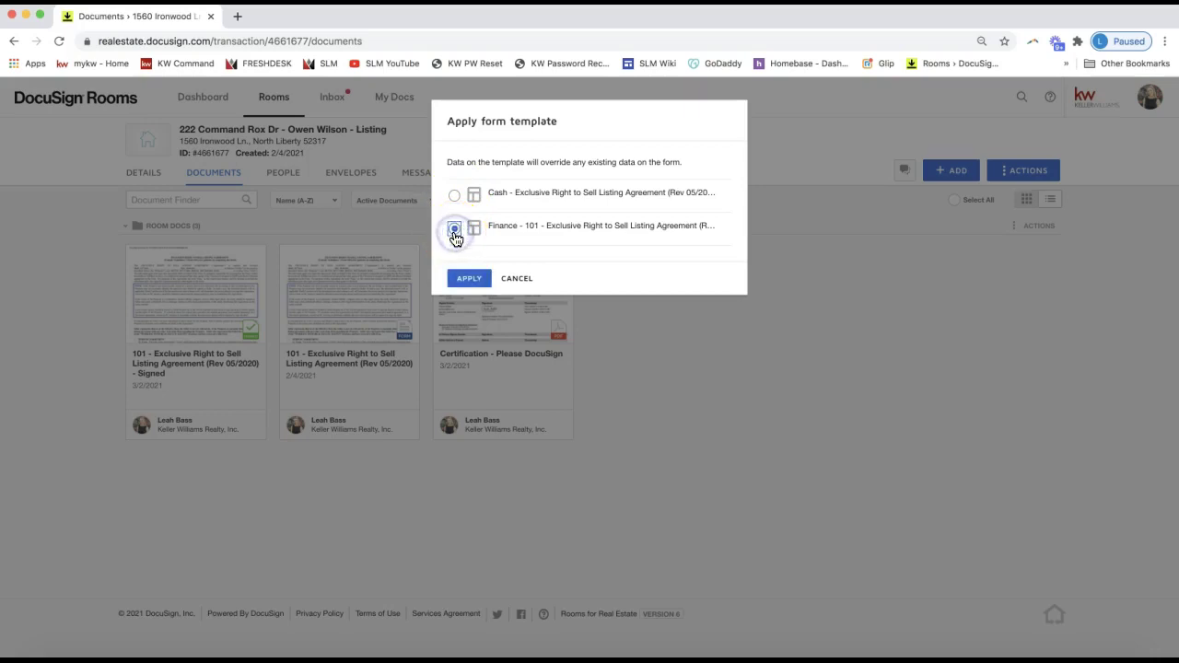
left_click(455, 198)
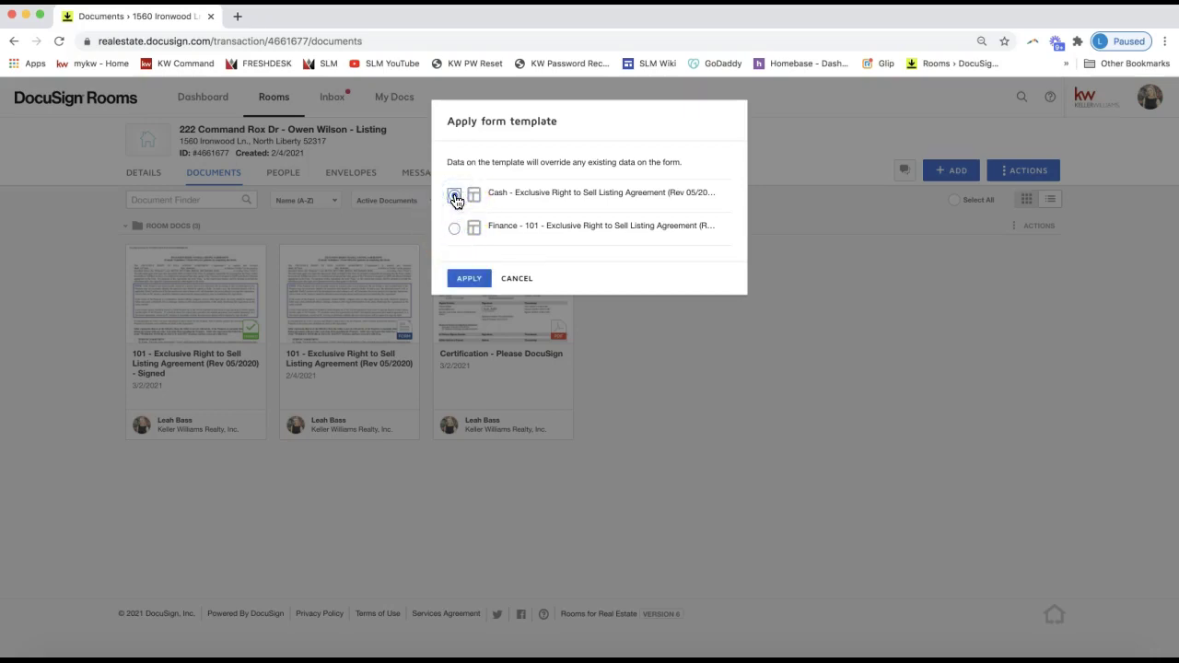
left_click(465, 280)
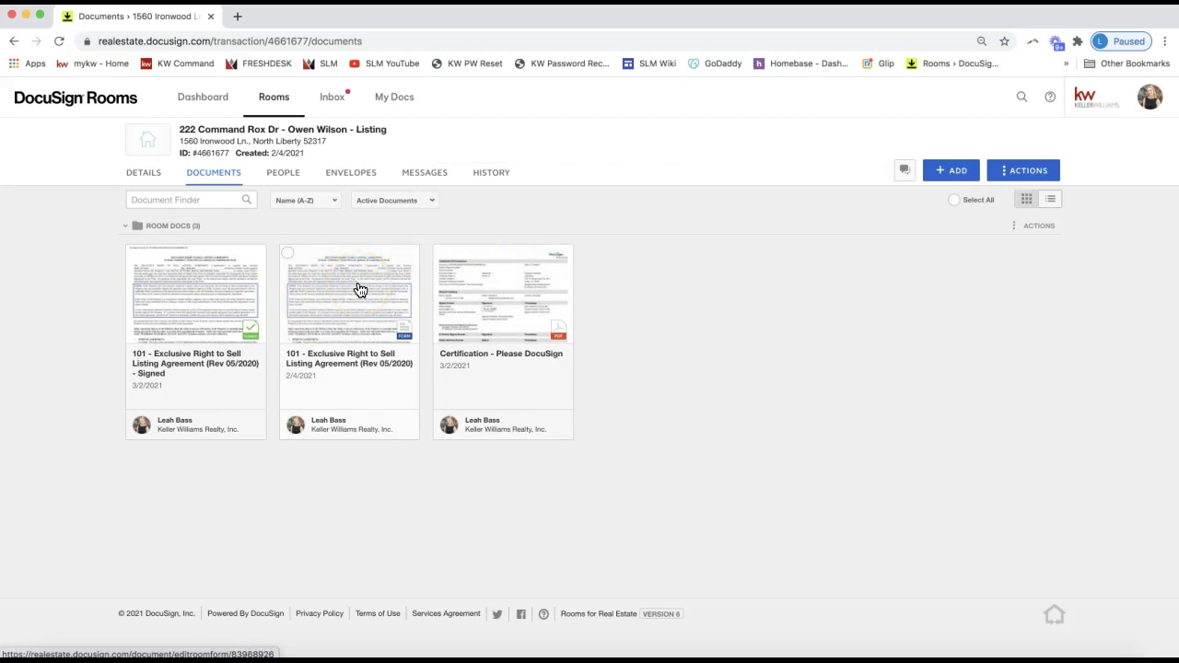
- Open the unsigned 101 listing agreement form and examine its prefilled fields through page 4, including leased items, excluded items and personal property
left_click(324, 319)
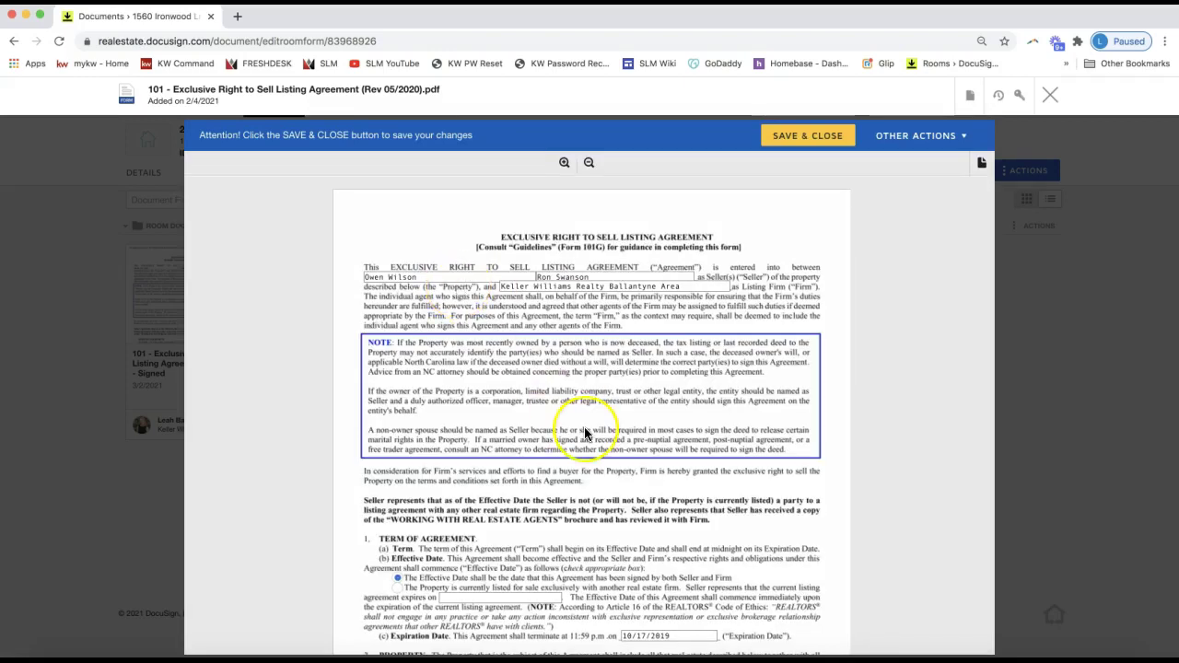
scroll(585, 434, "down", 3)
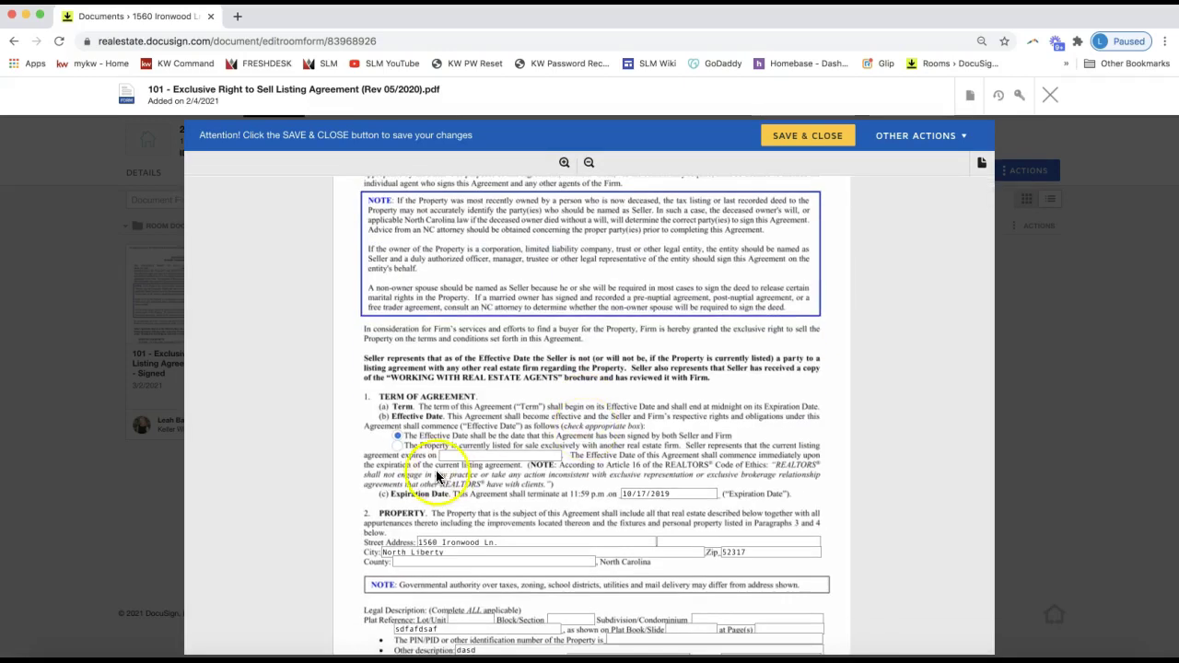
scroll(420, 486, "down", 10)
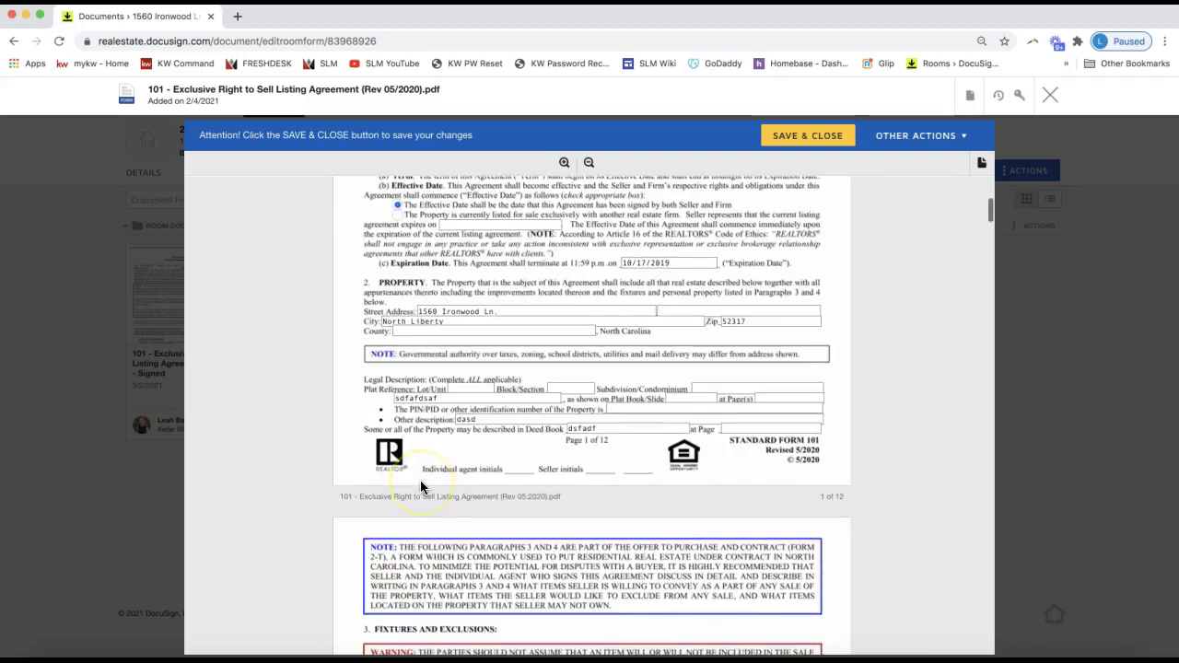
scroll(420, 487, "down", 4)
left_click(394, 449)
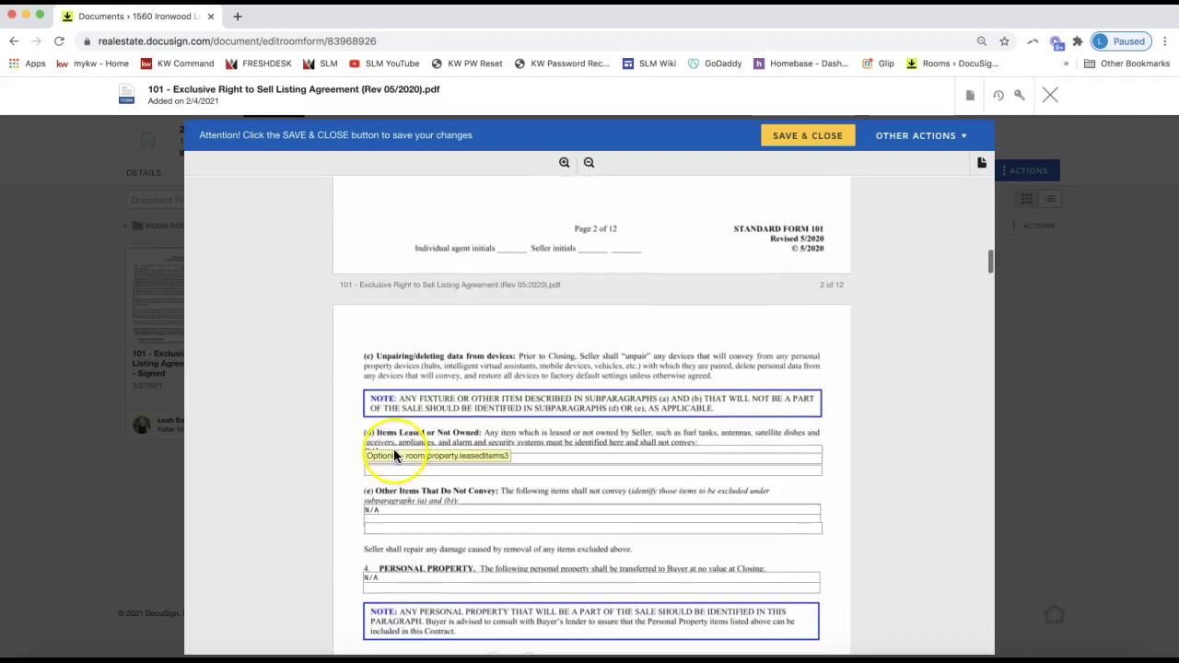
left_click(405, 510)
left_click(399, 578)
scroll(543, 496, "down", 12)
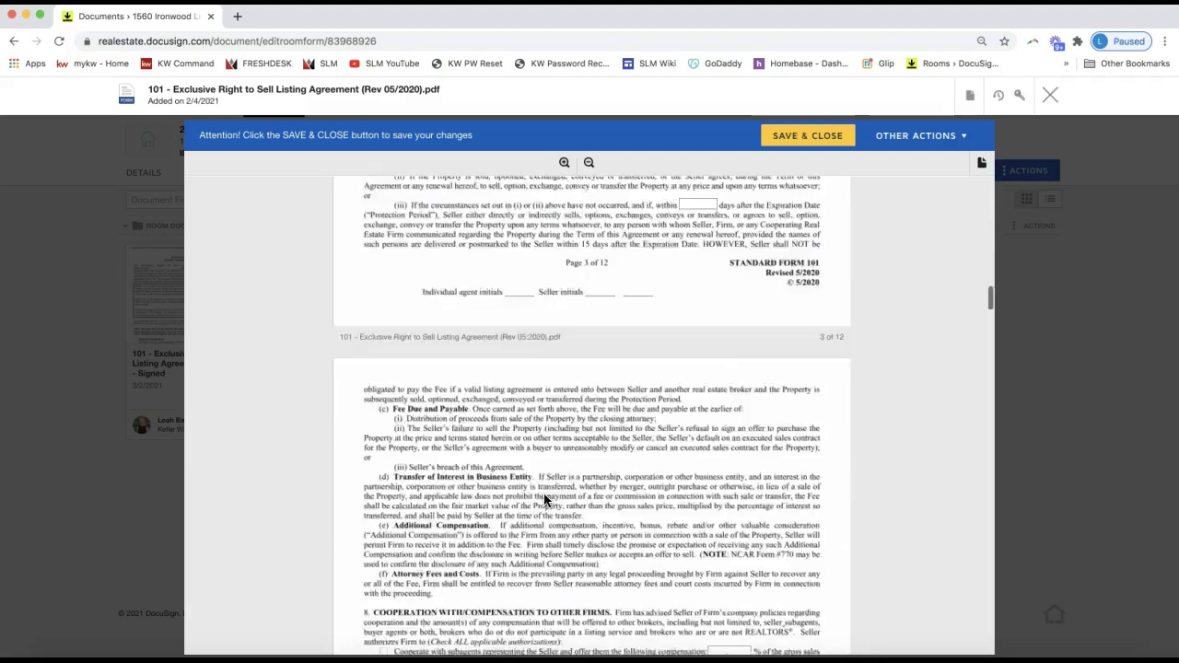
scroll(544, 499, "down", 8)
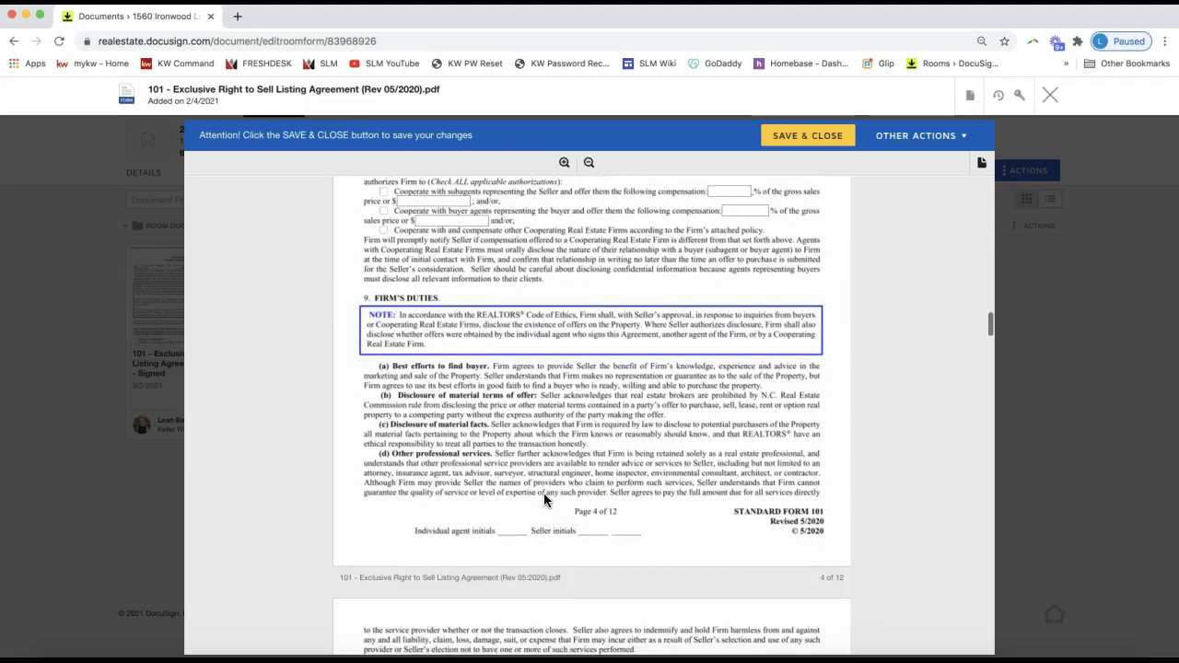
- Examine the seller, listing firm, term and property fields on the form's first page
scroll(544, 500, "up", 3)
scroll(543, 497, "up", 20)
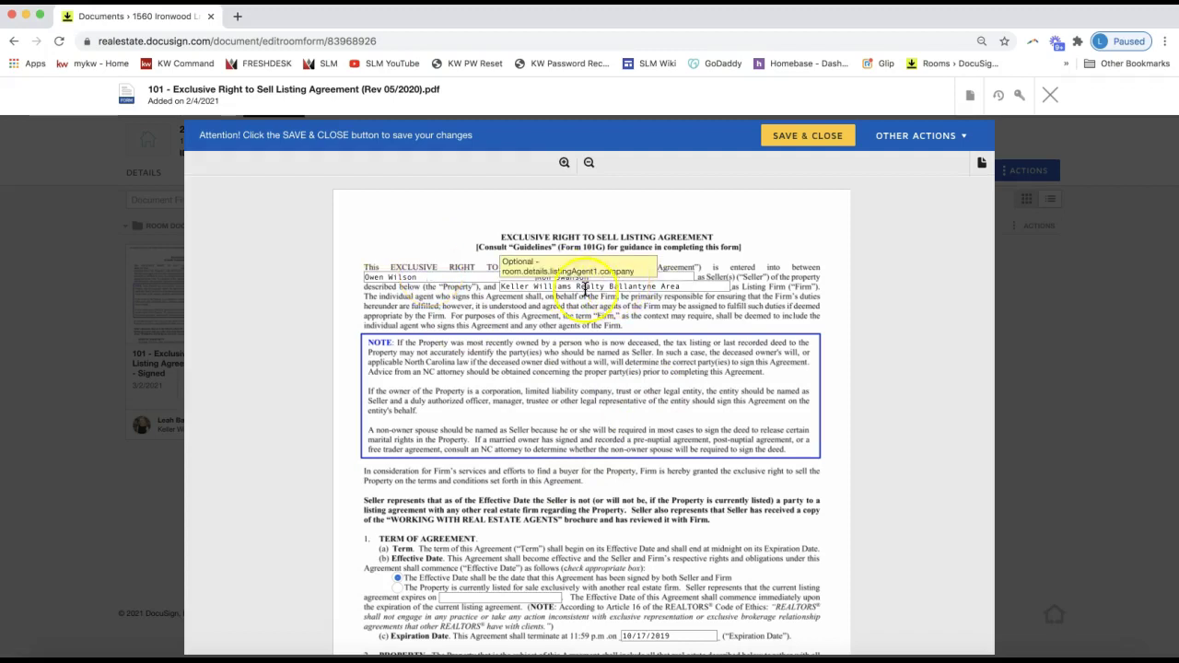
scroll(585, 289, "down", 3)
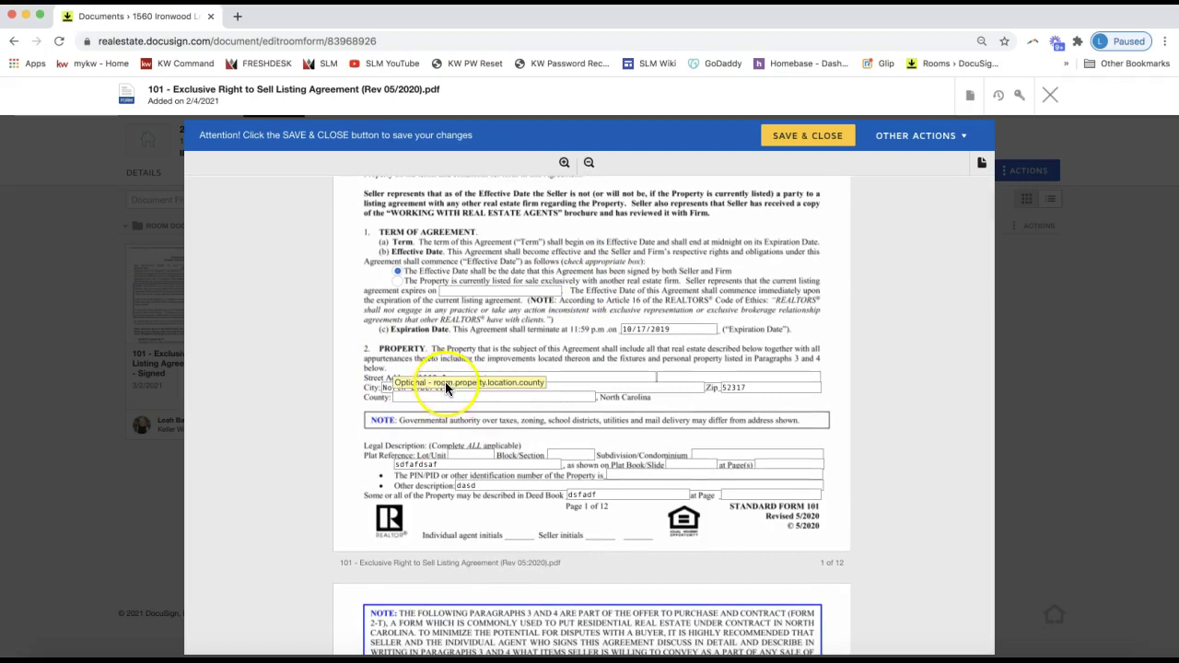
scroll(445, 381, "up", 3)
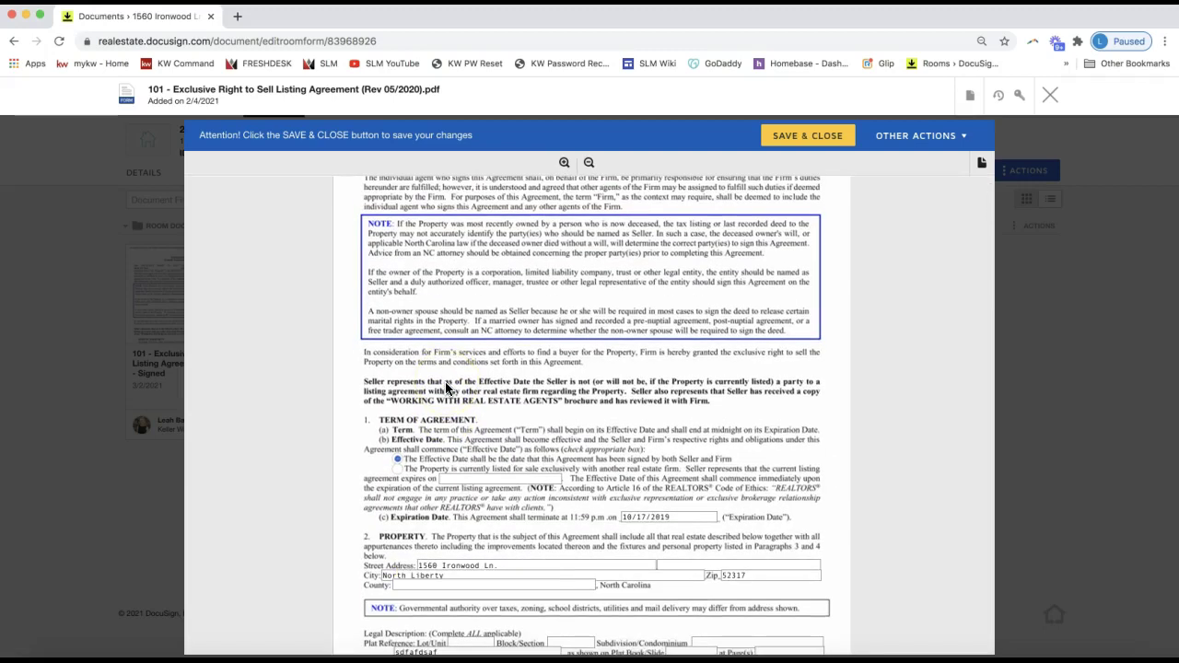
scroll(445, 387, "up", 2)
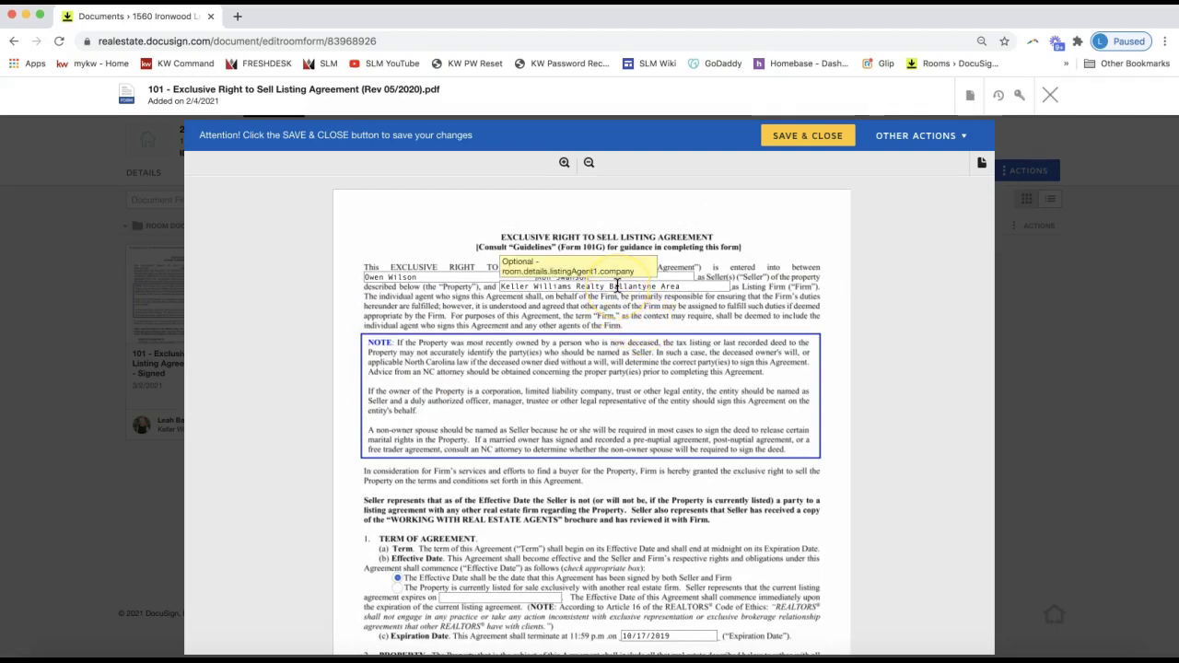
scroll(574, 454, "down", 1)
scroll(574, 455, "down", 2)
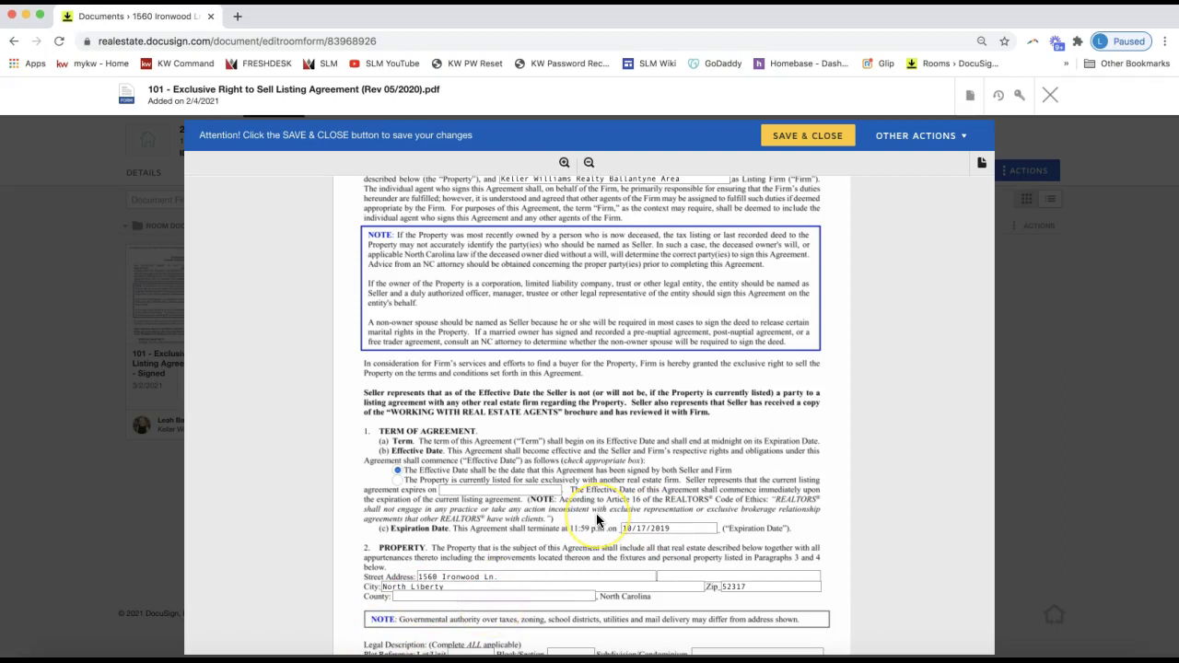
scroll(597, 520, "down", 3)
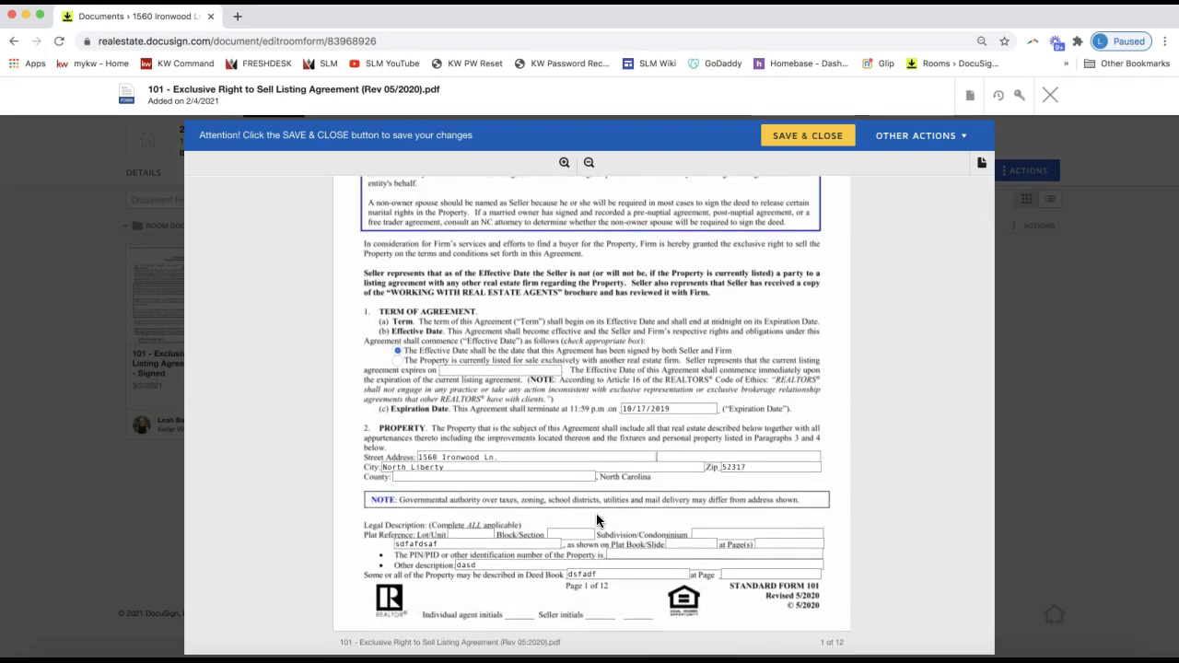
scroll(597, 520, "down", 3)
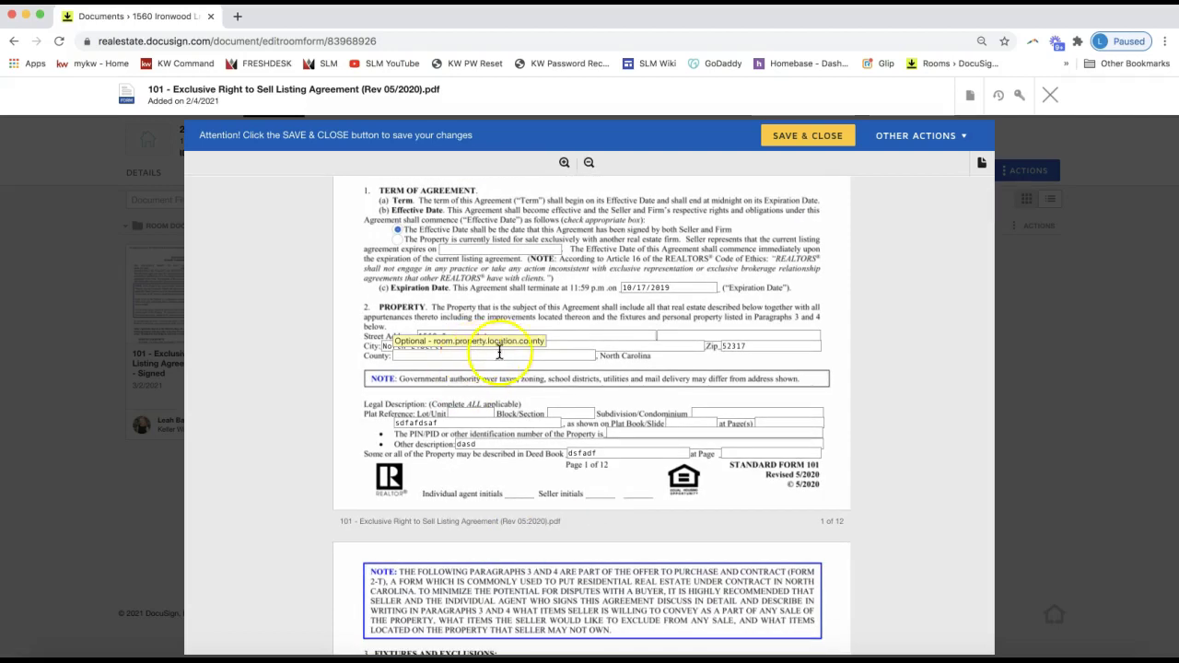